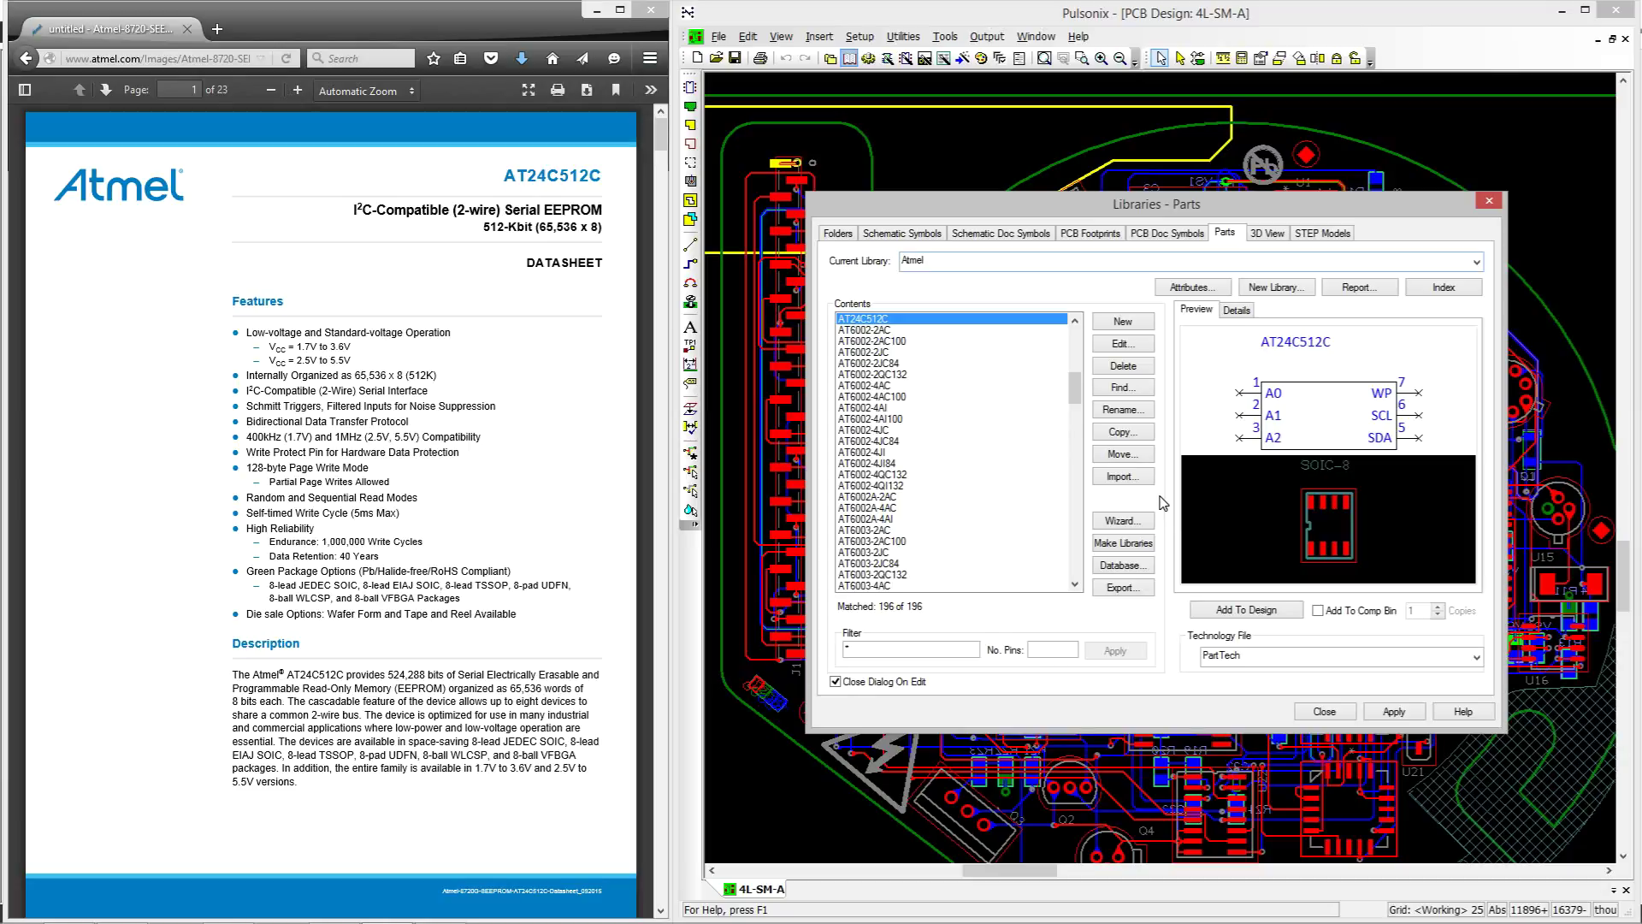
Start a new part named AT24C512C in the Atmel library with the description "512K-Bit Serial EEPROM Memory Device"
left_click(1140, 329)
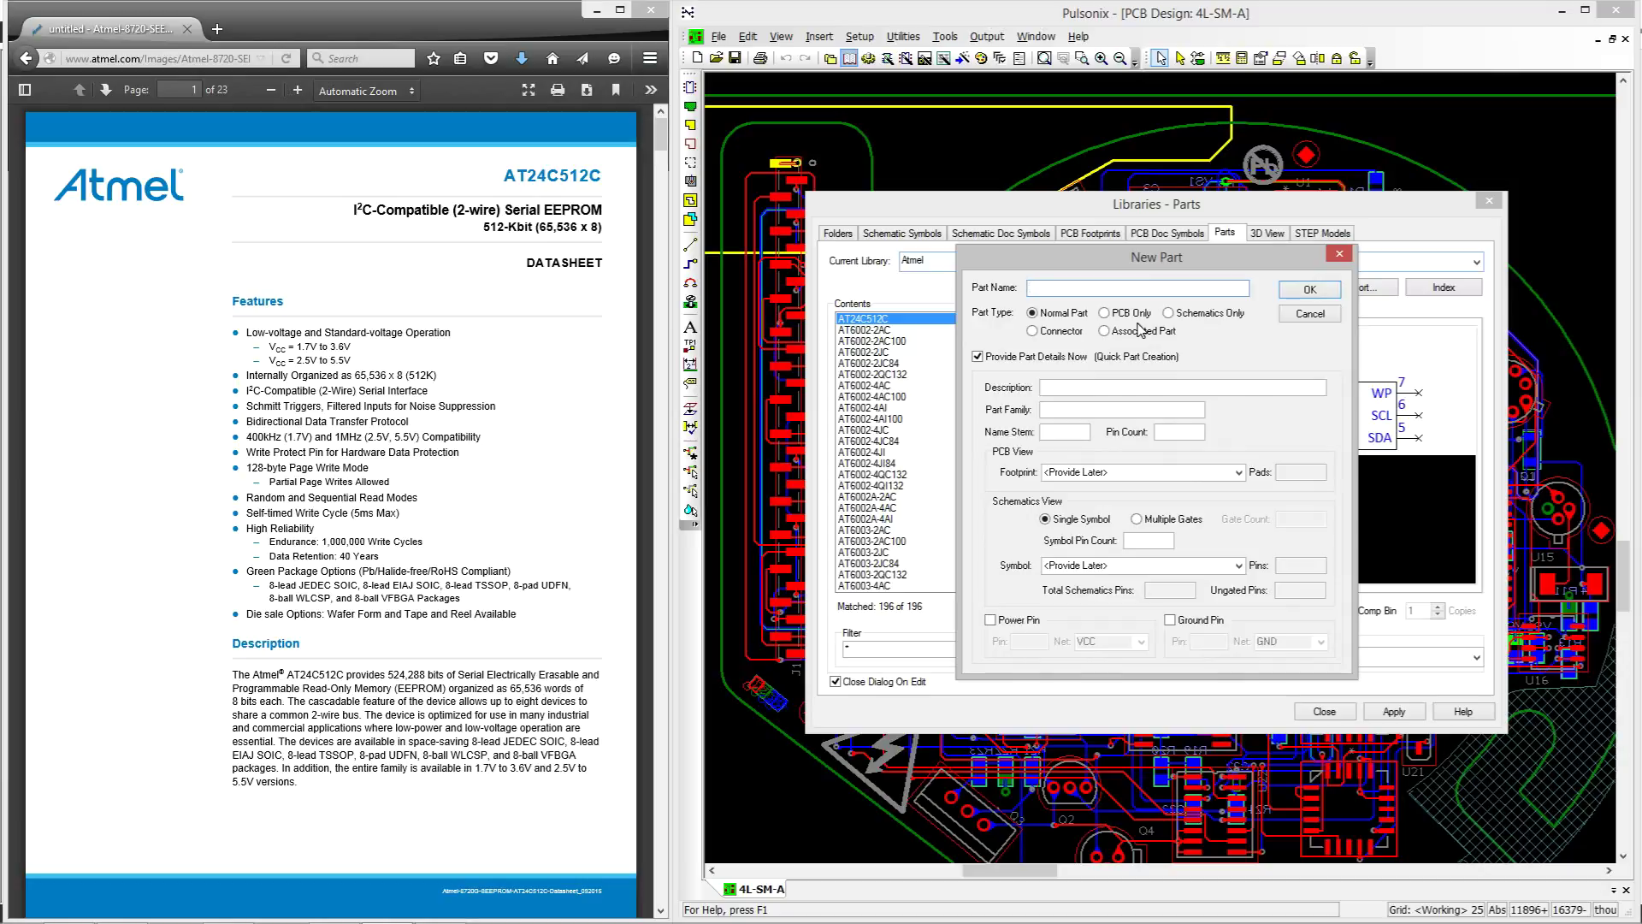
type("AT24C512C")
left_click(1143, 389)
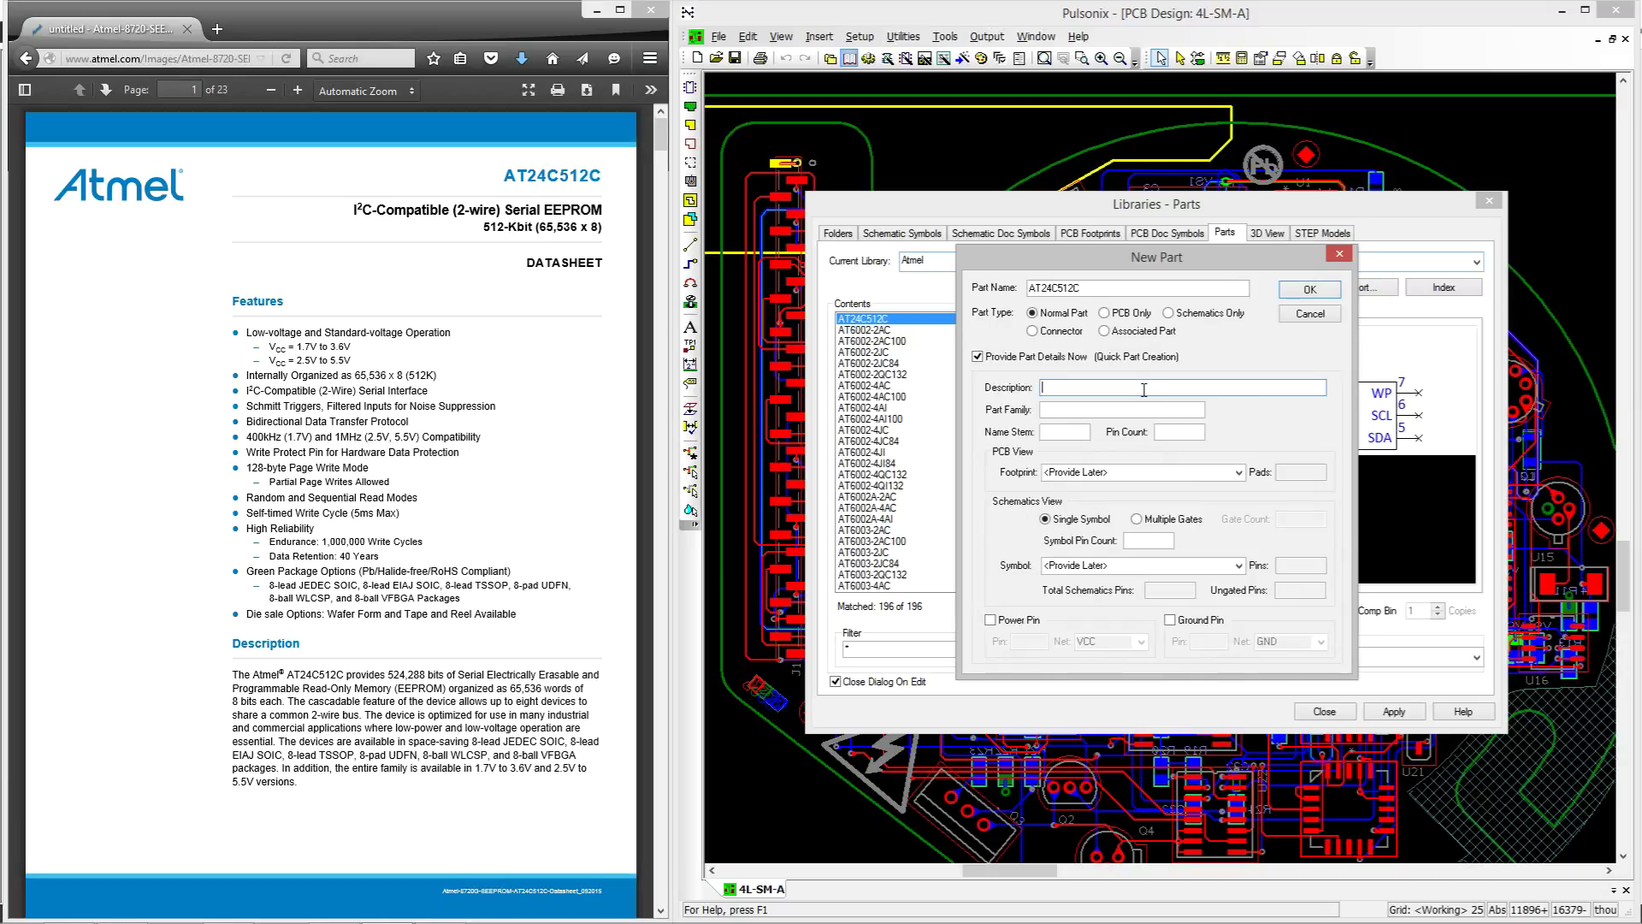
type("512K-Bit Serial EEPROM Memory Device")
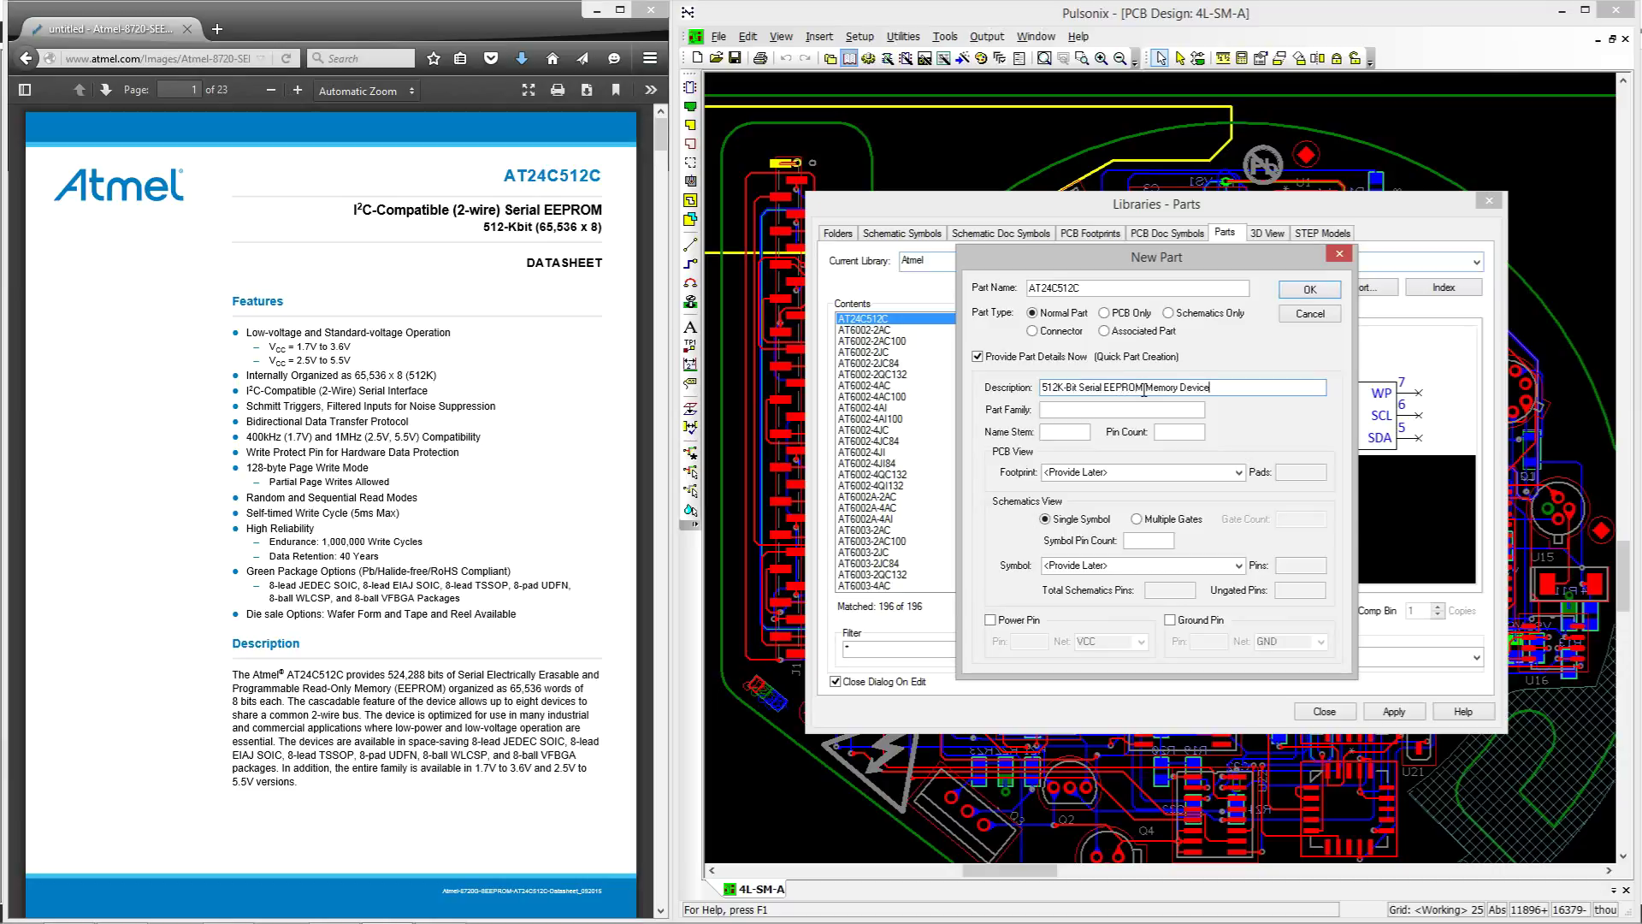
Set the new part's family to EEPROM, its name stem to U and its pin count to 8
key("Tab")
type("EEPROM")
key("Tab")
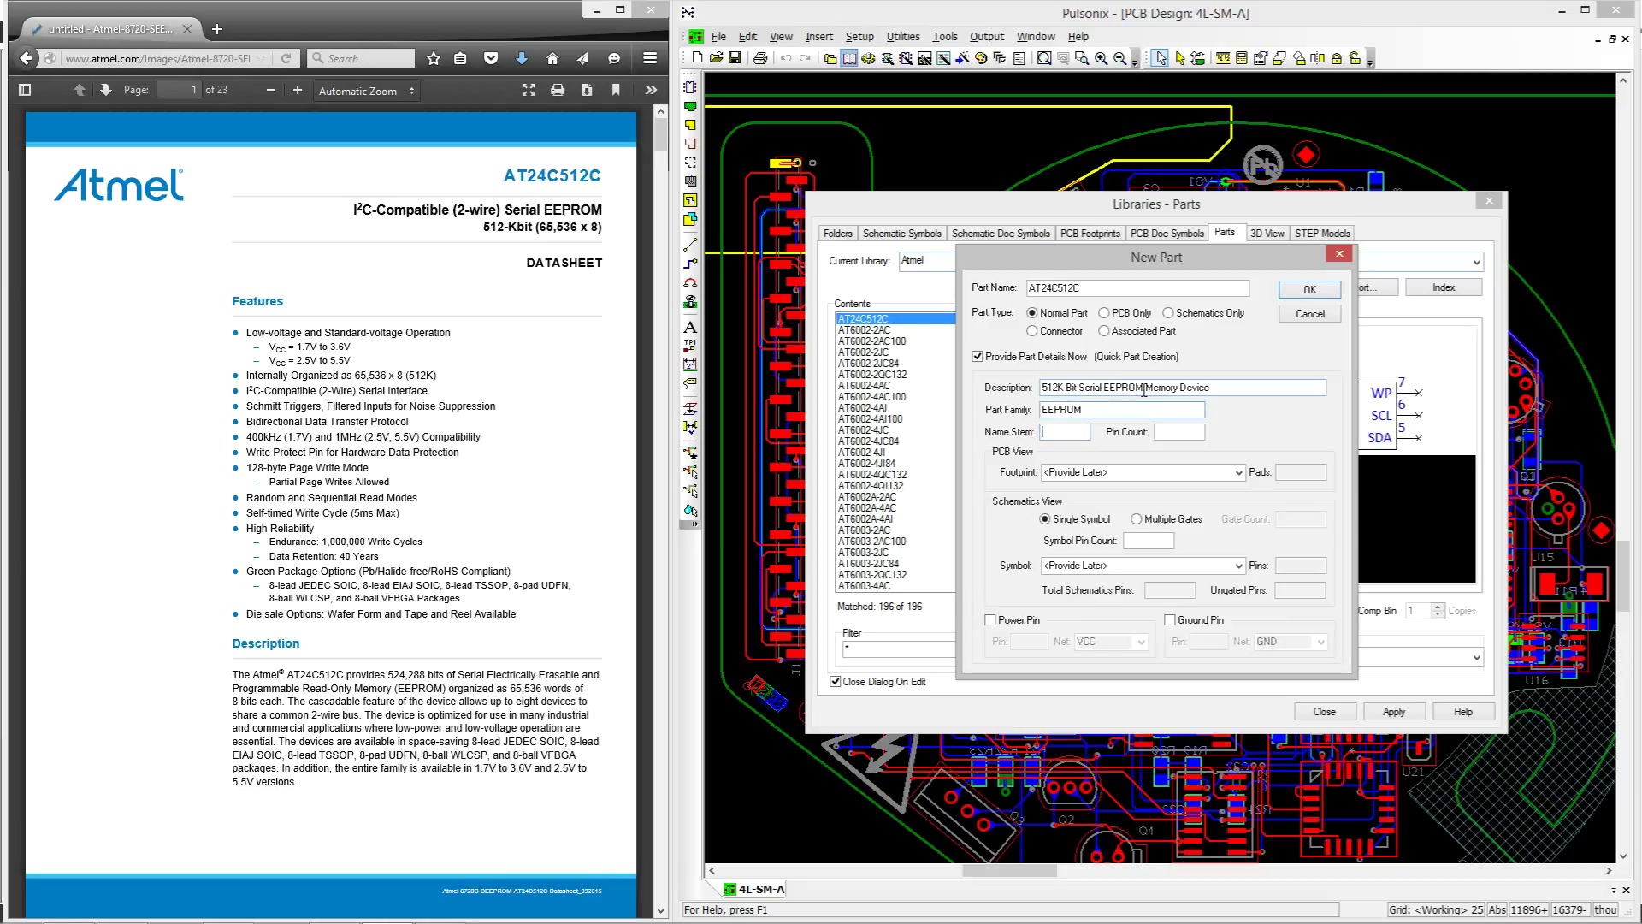
type("U")
key("Tab")
type("8")
key("Tab")
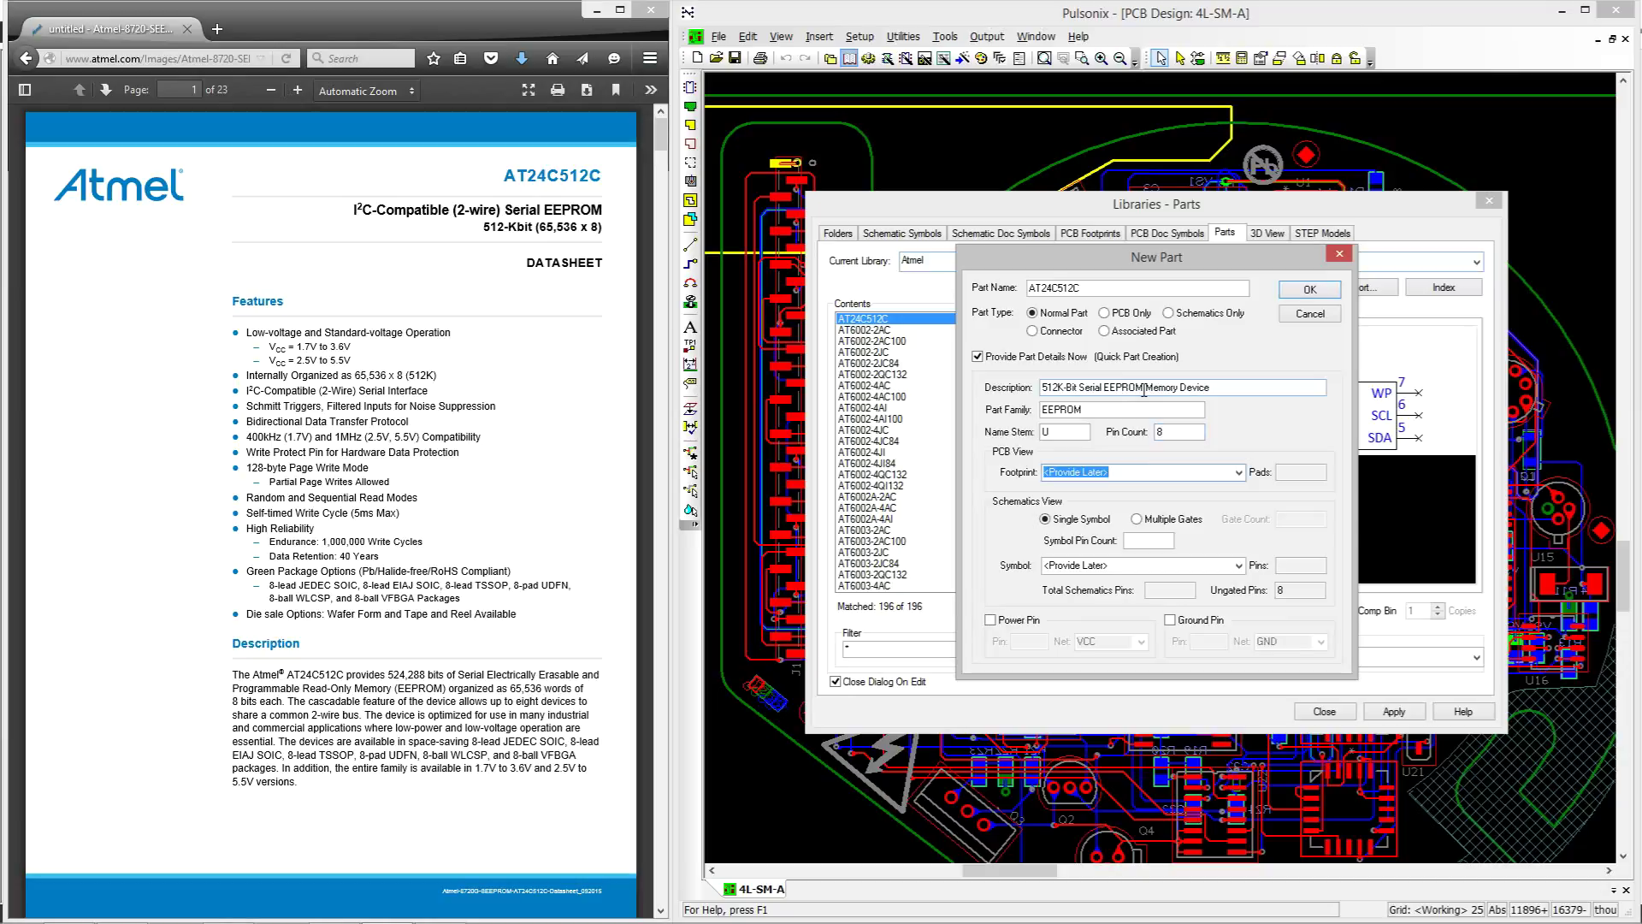
Assign the SOIC-8 (SOIC) footprint and the AT24C512C (Atmel) schematic symbol with a symbol pin count of 6
type("SOIC-8 (SOIC")
left_click(1150, 539)
type("8 (SOIC")
left_click(1138, 565)
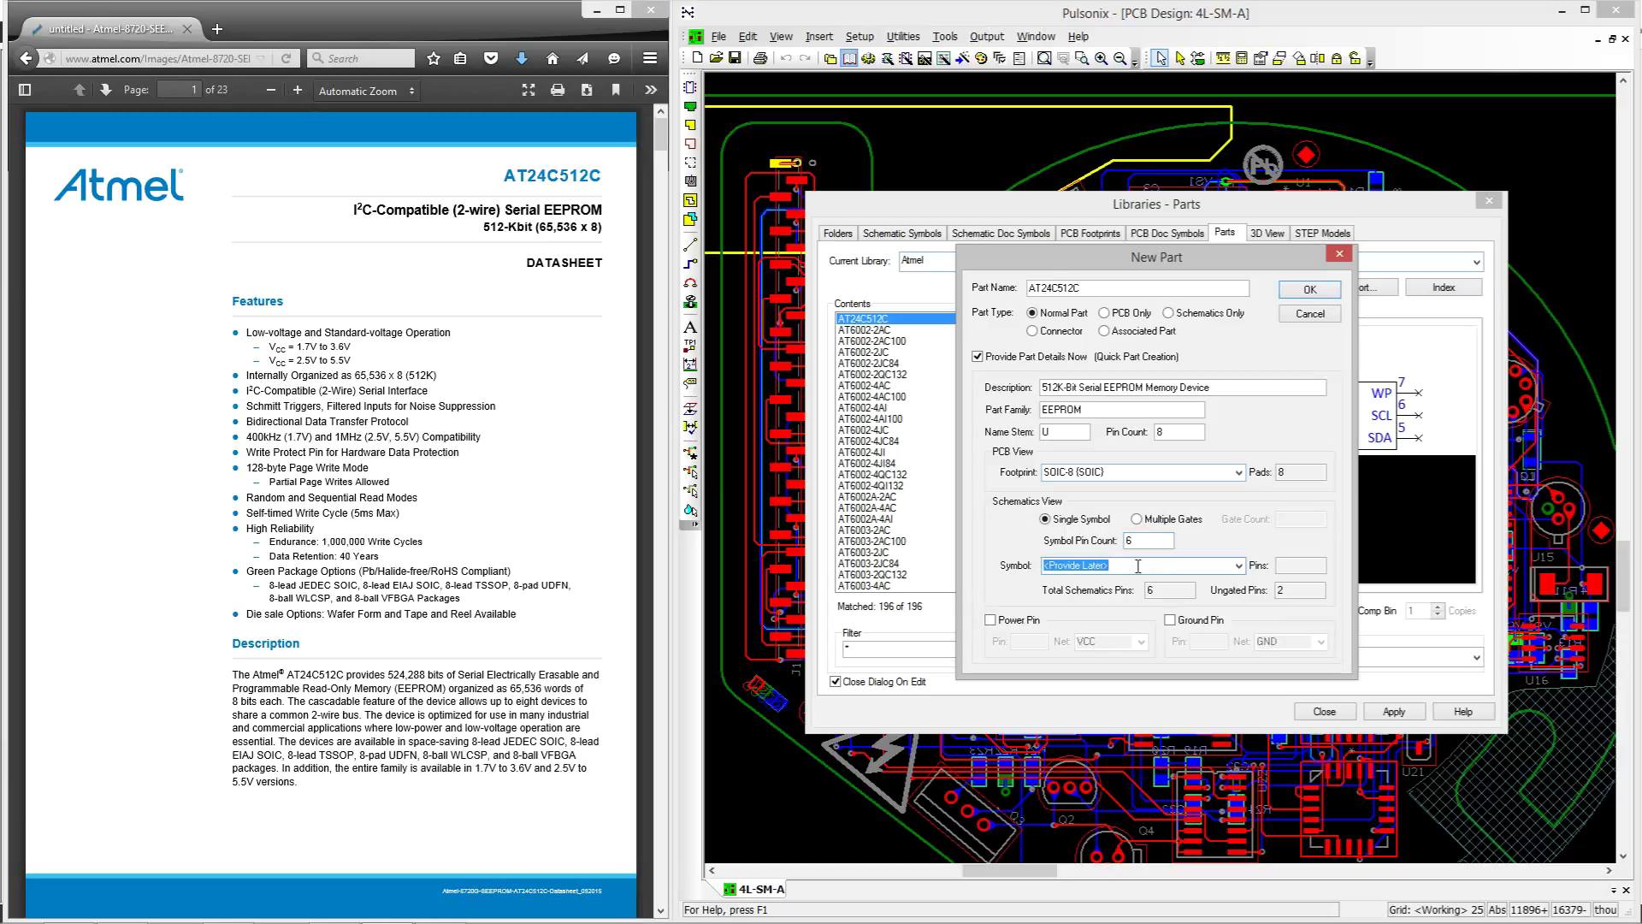
type("AT24C512C (Atmel")
Using the datasheet pinout, define power pin 8 on net VCC and ground pin 4 on net GND, and create the part
left_click(991, 621)
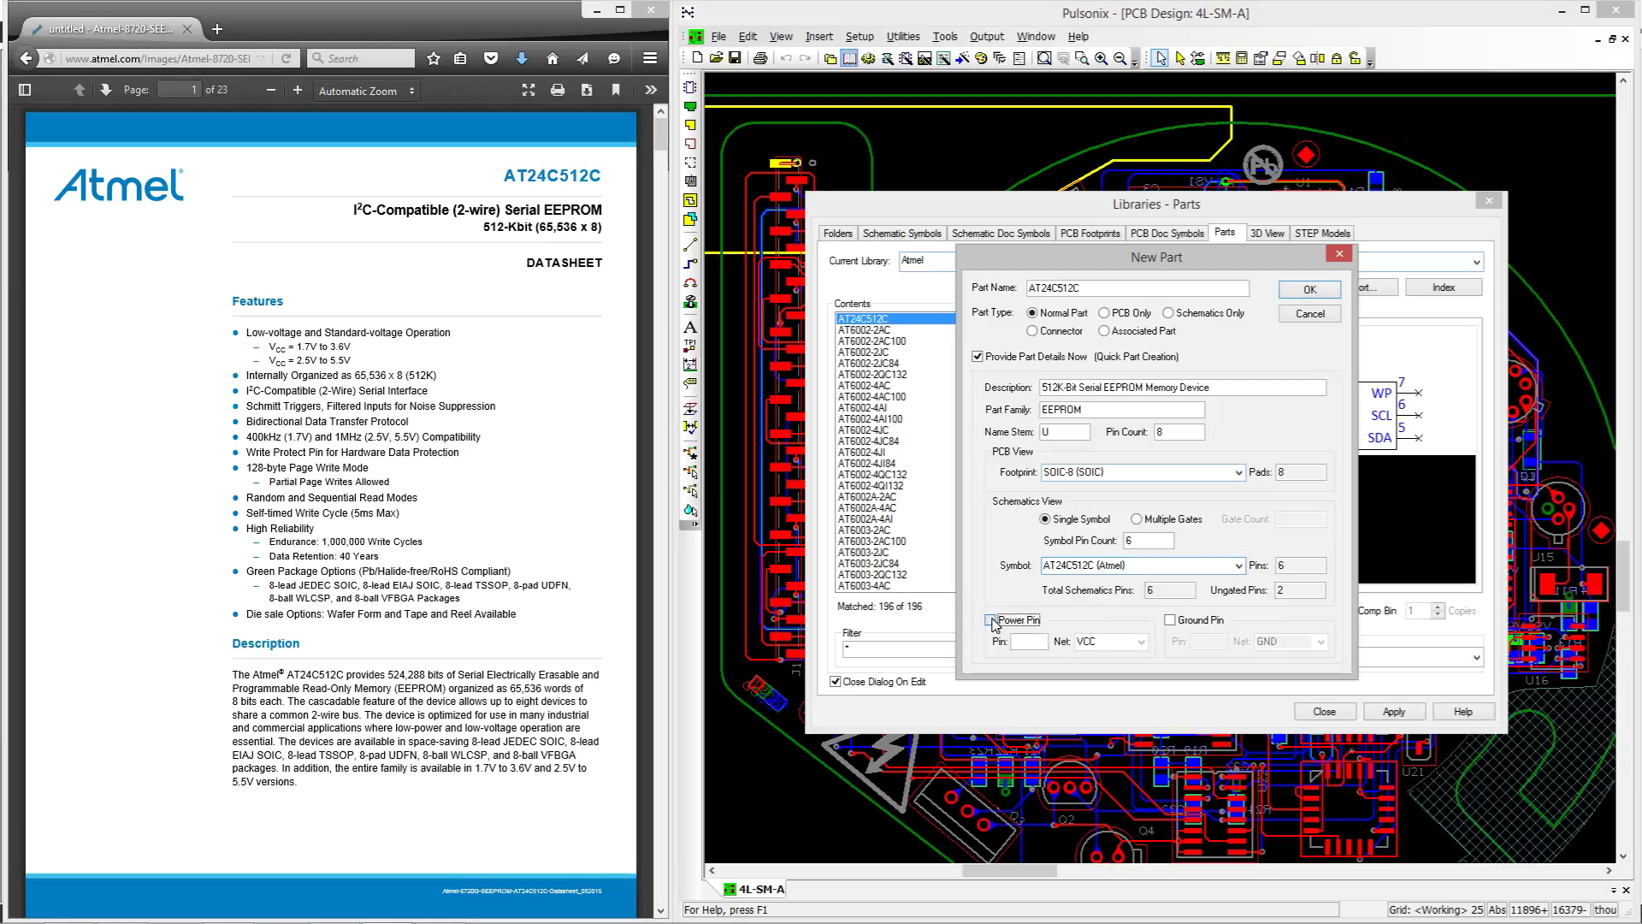
left_click(521, 561)
scroll(519, 564, "down", 8)
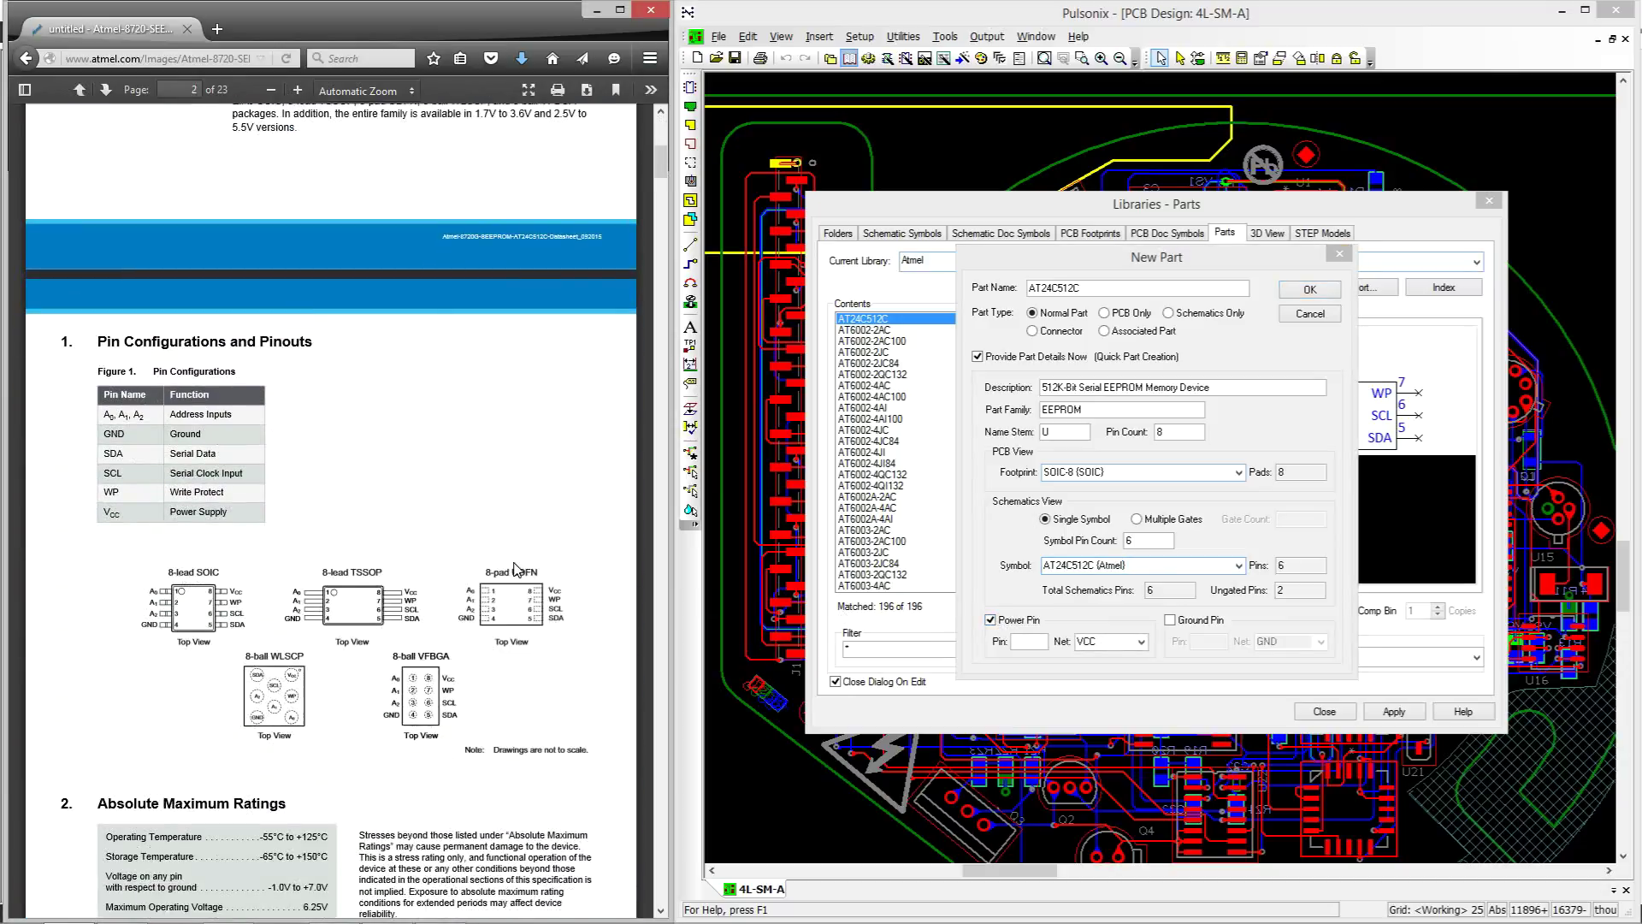
scroll(516, 570, "down", 3)
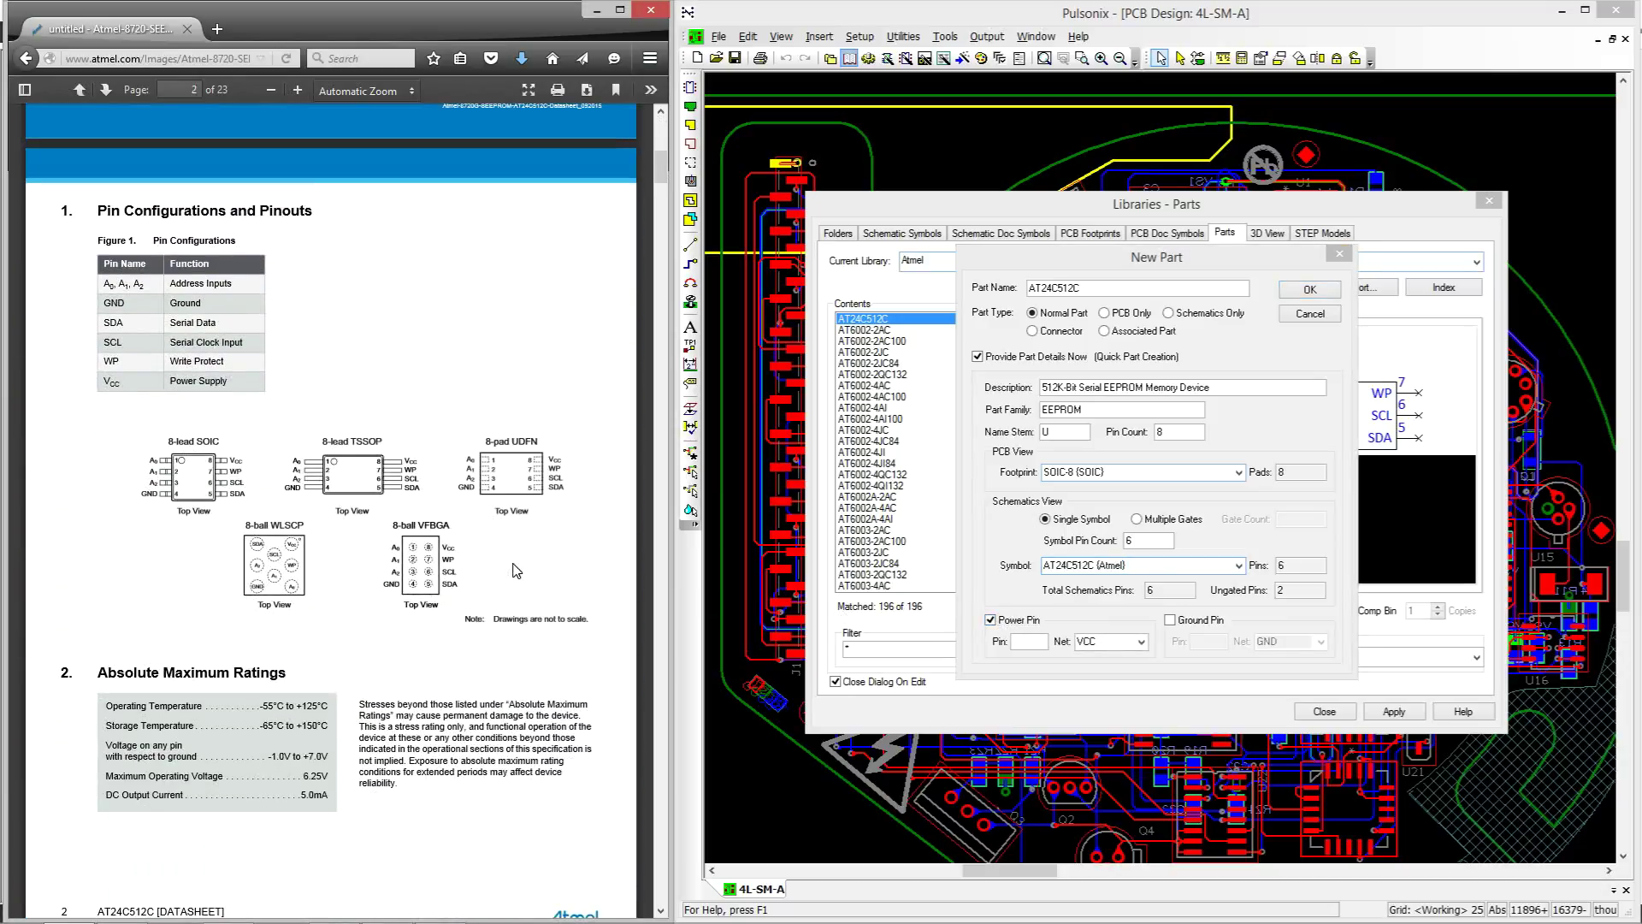
left_click(1033, 641)
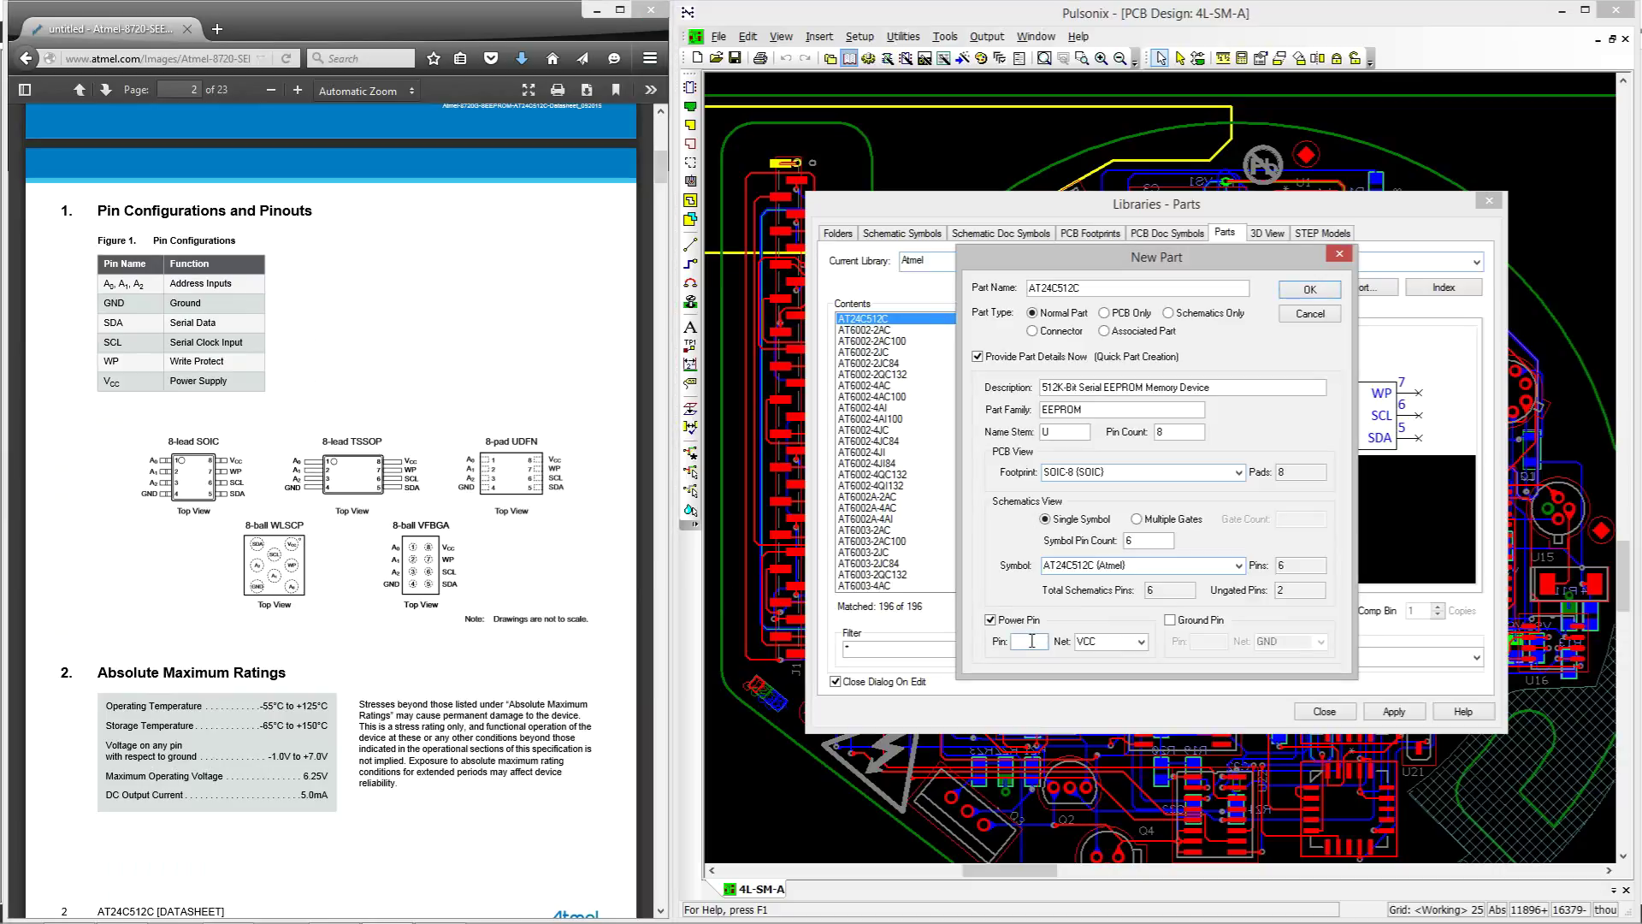
type("8")
left_click(1201, 620)
left_click(1202, 642)
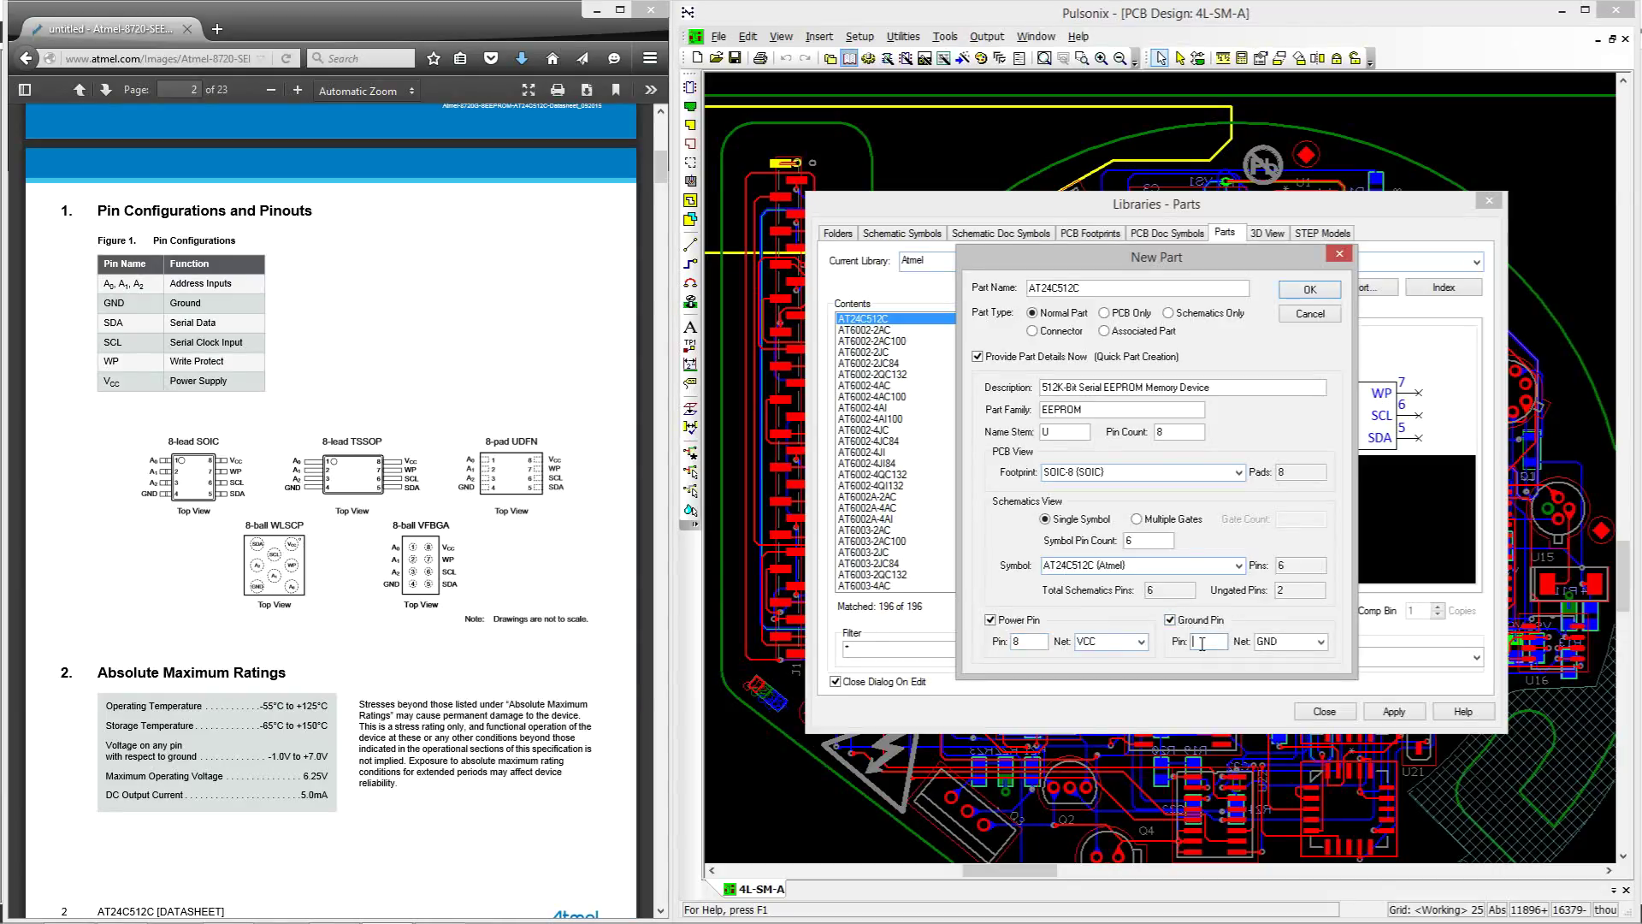
type("4")
left_click(1309, 290)
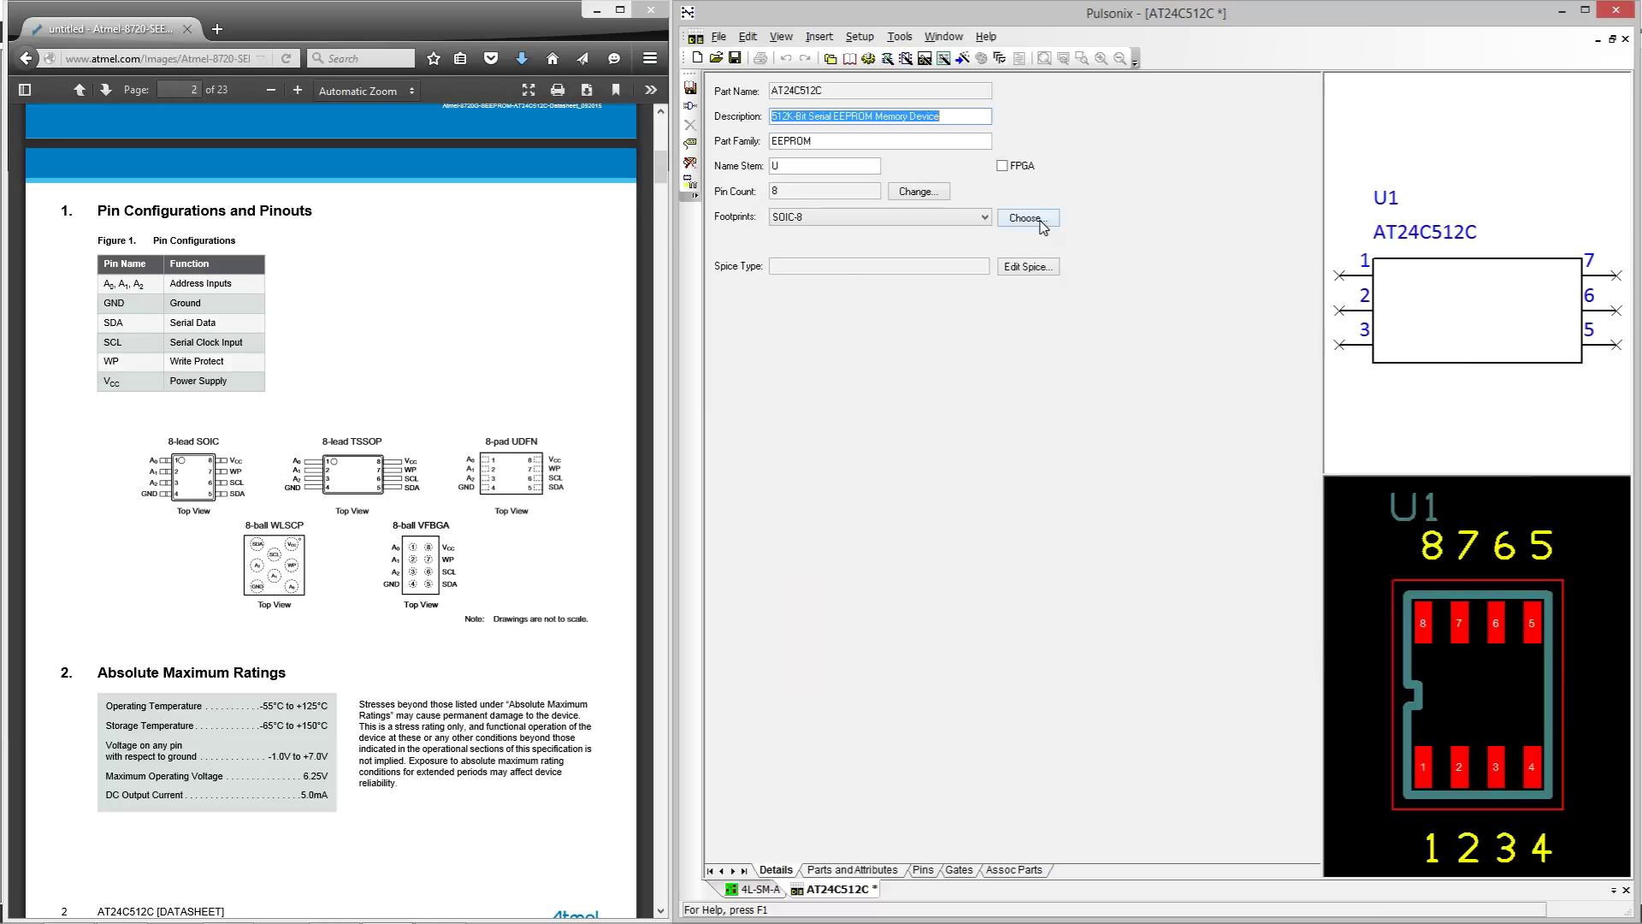
Add the attribute MPN (Manufacturer Part Number) with value AT24C512C to the part and widen its column to fit the full name
left_click(894, 871)
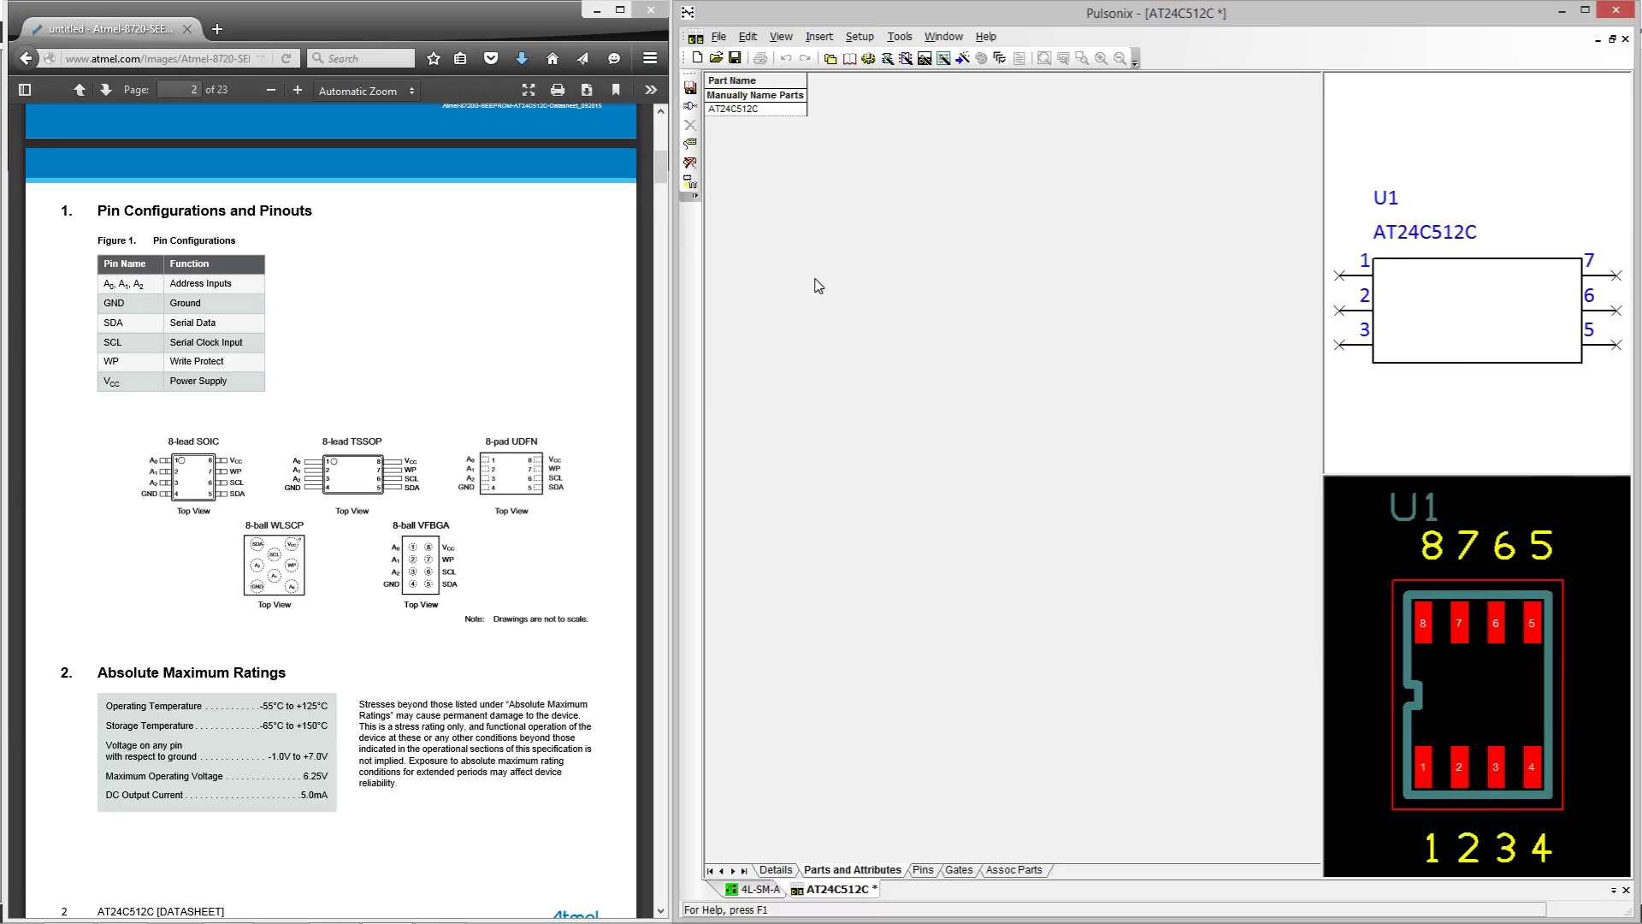
left_click(820, 36)
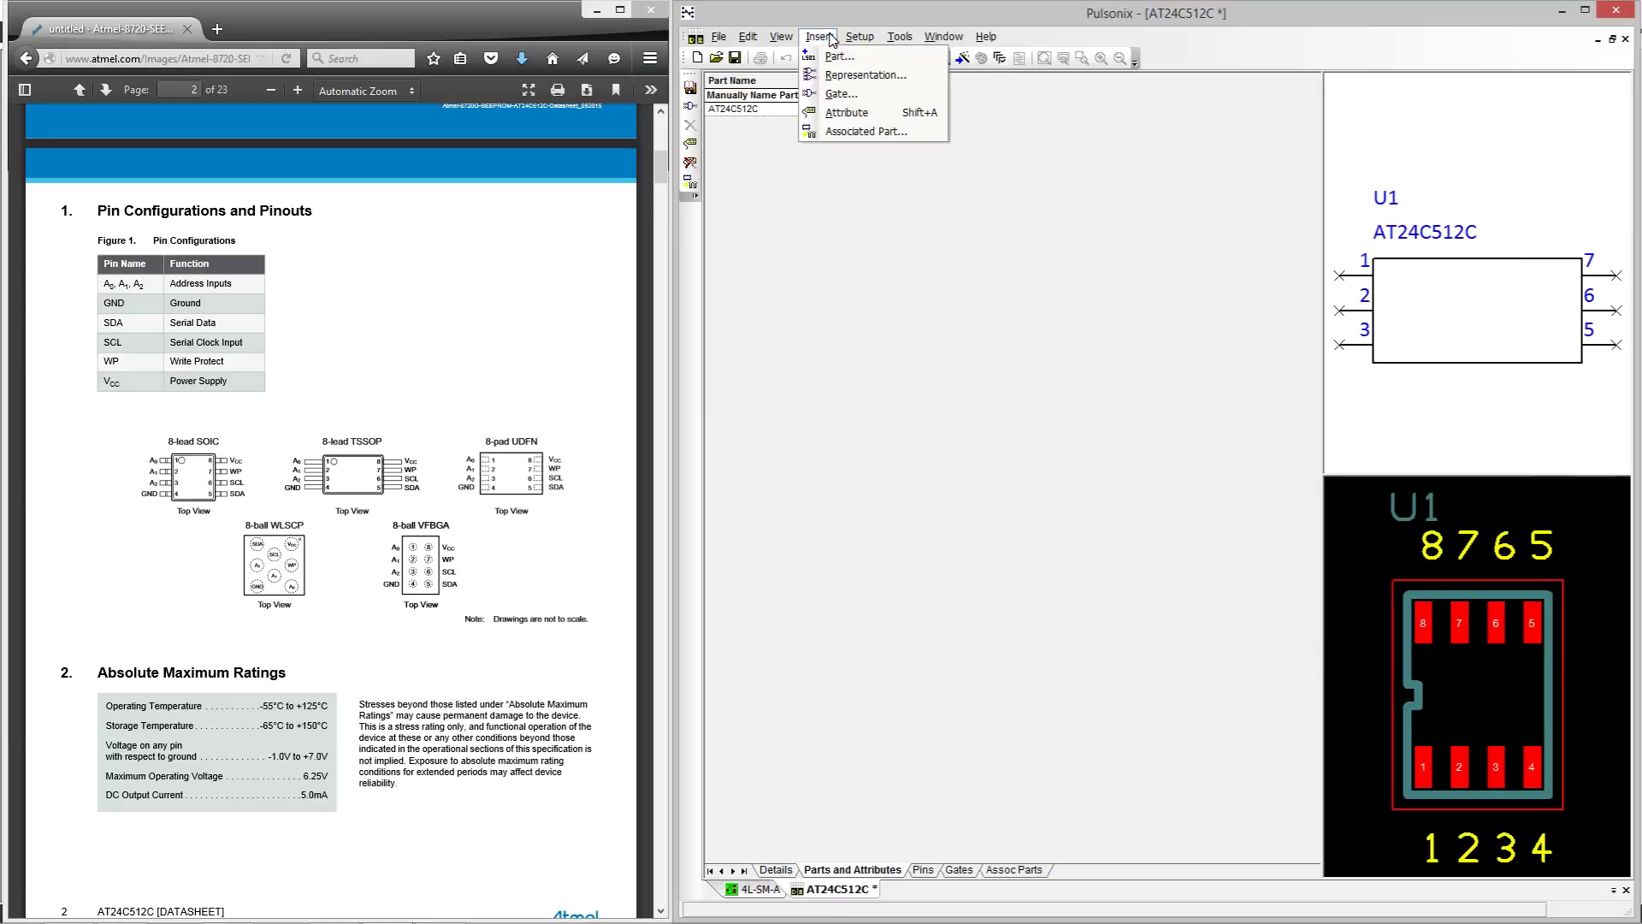
left_click(846, 113)
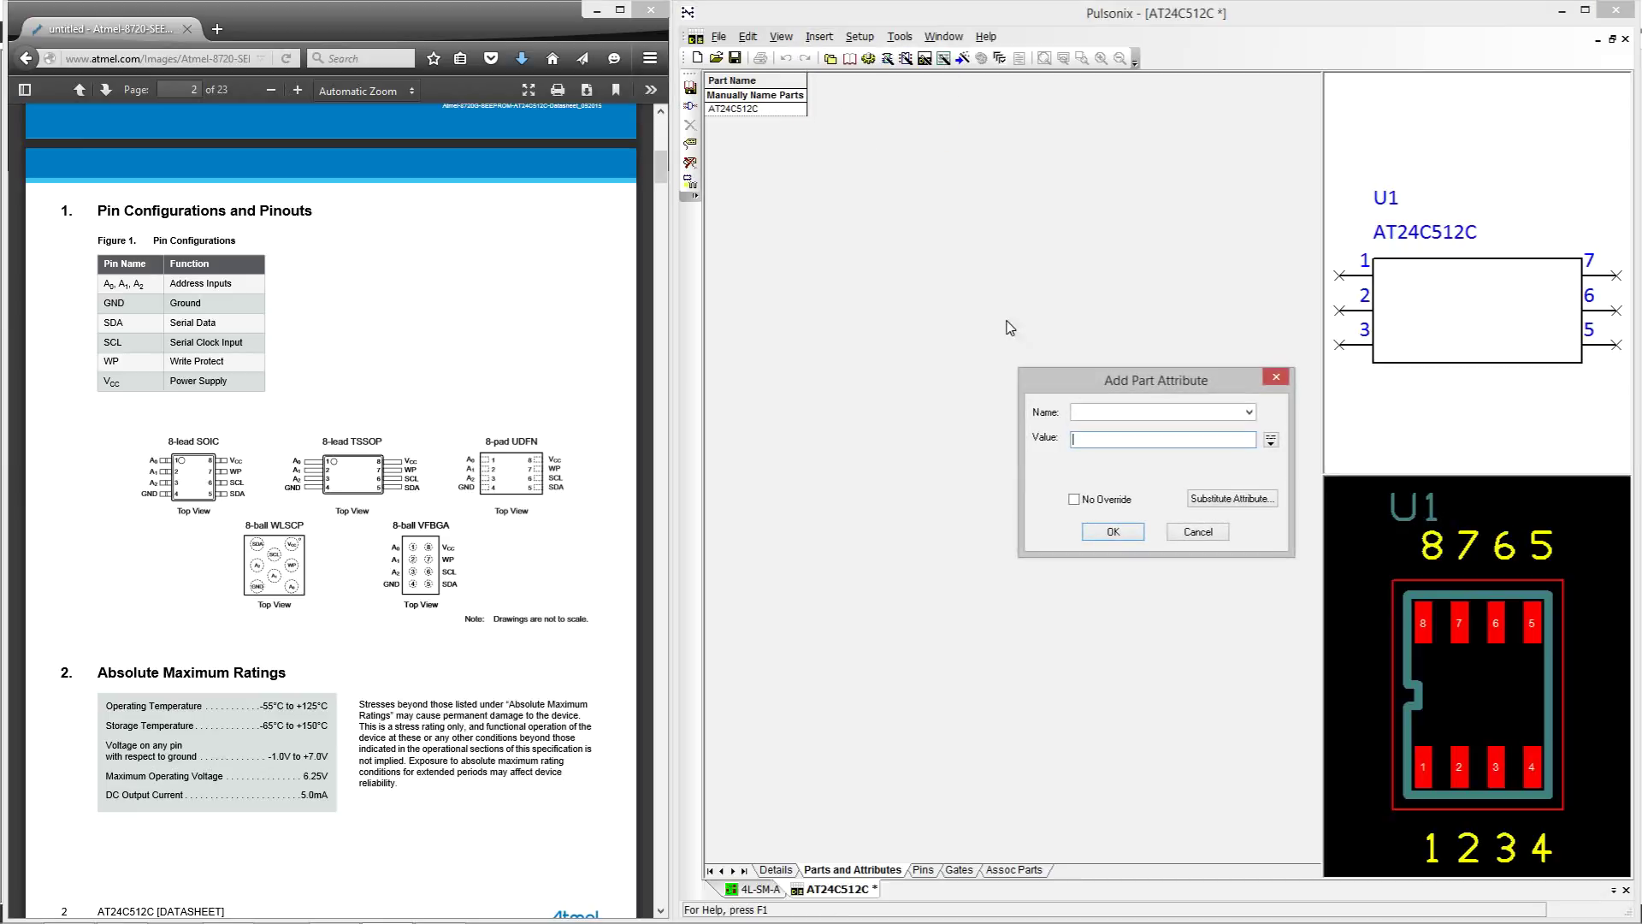
left_click(1082, 414)
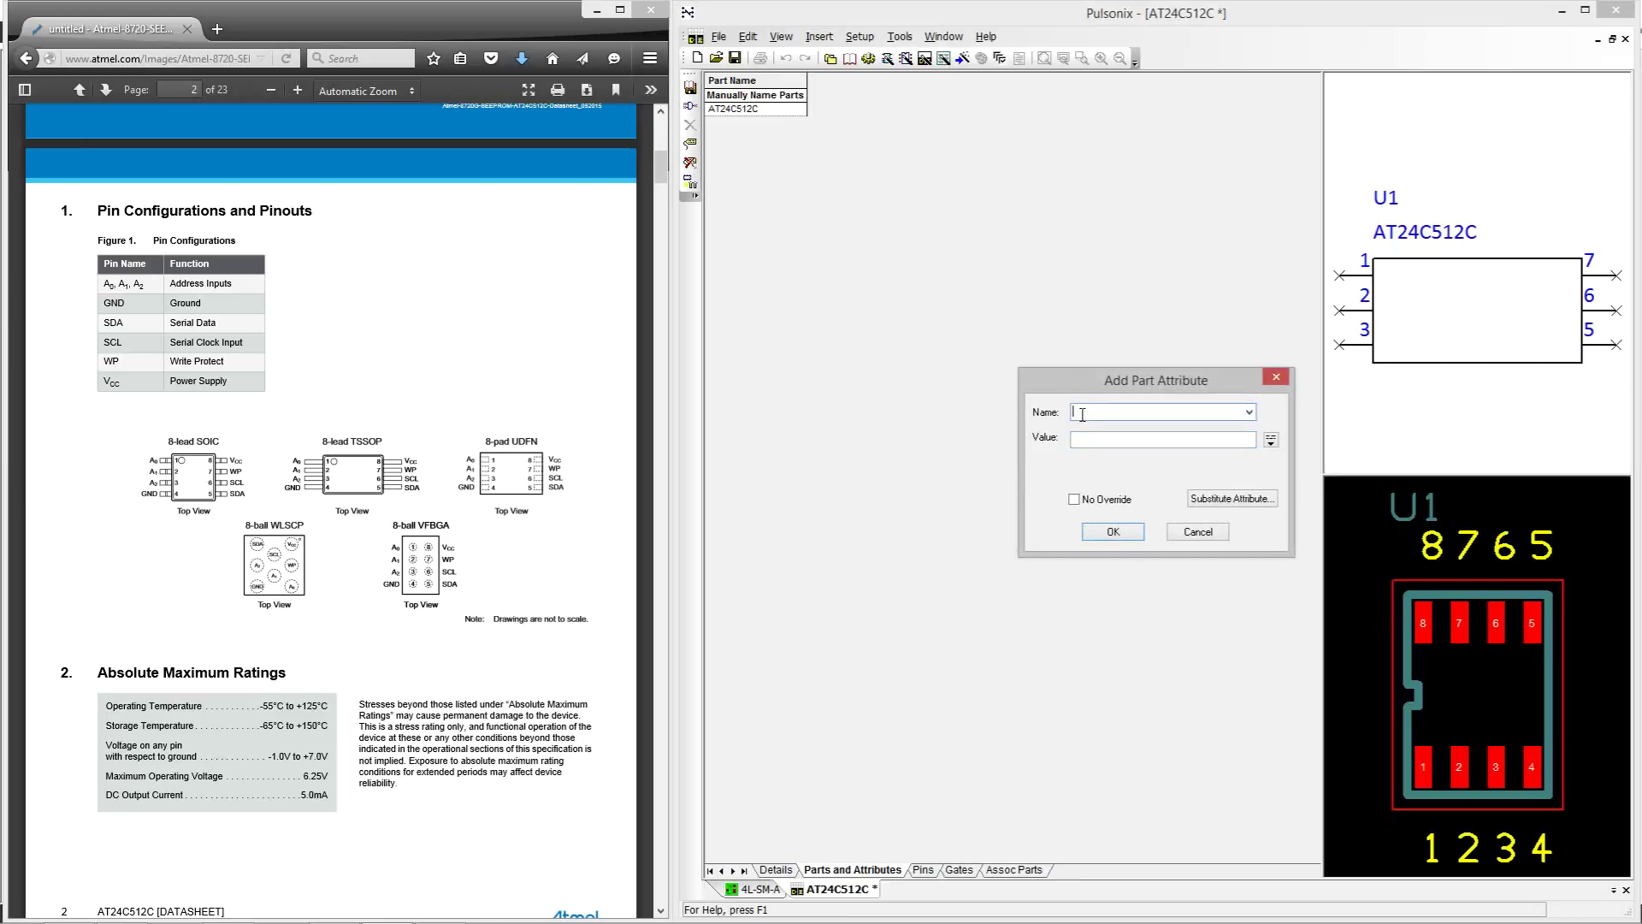
type("mPN (Manufacturer Part Number")
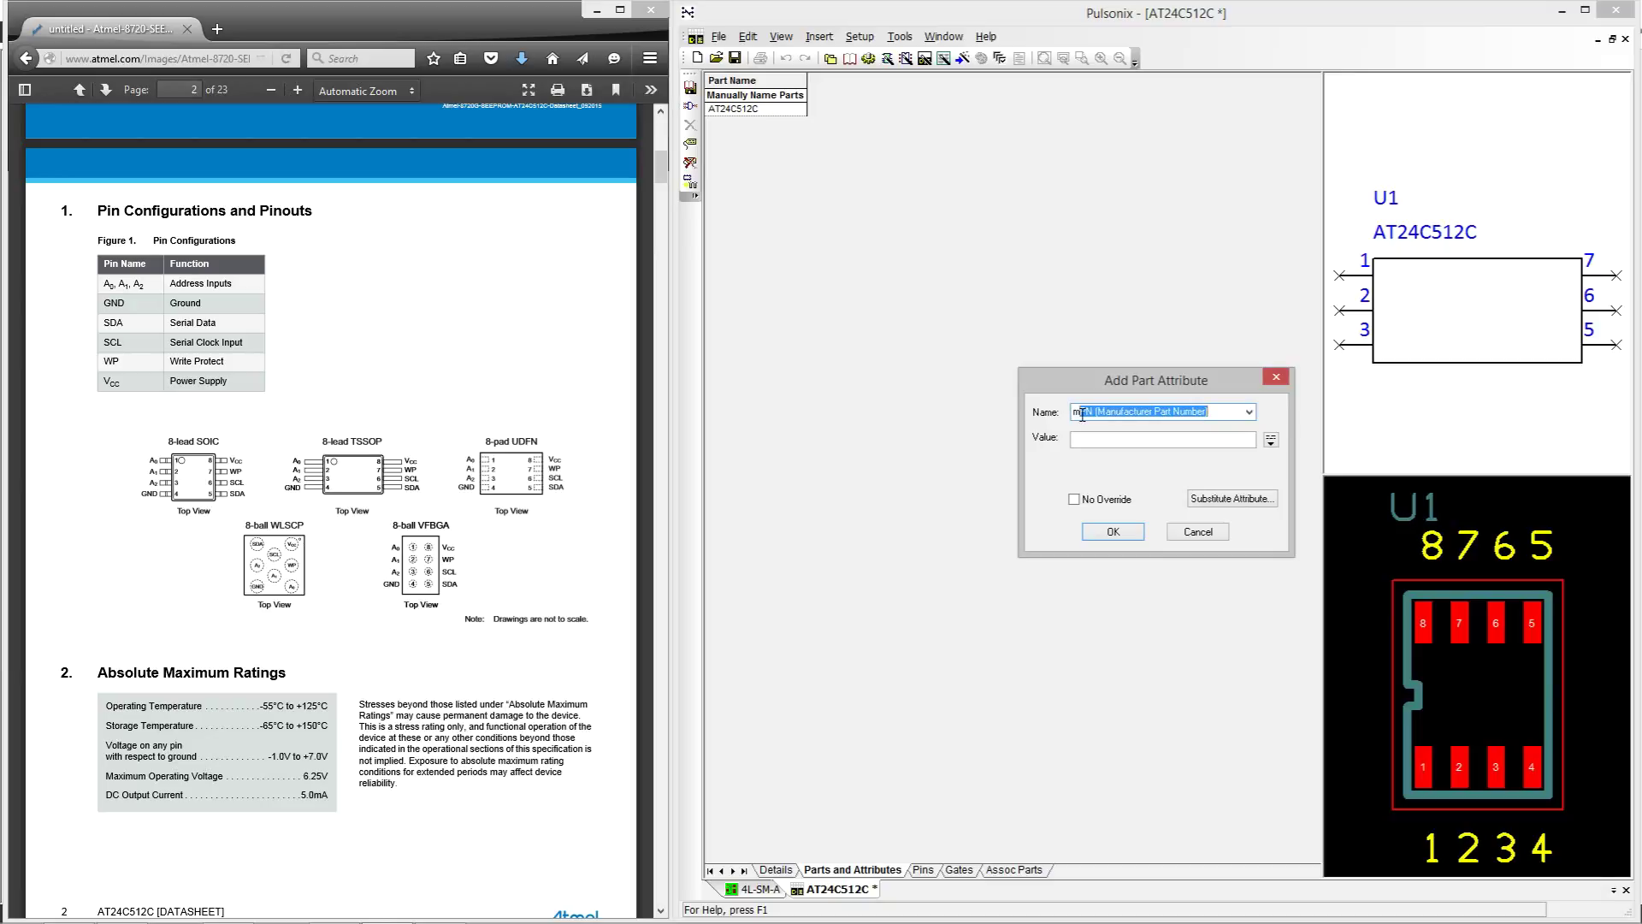
left_click(1121, 439)
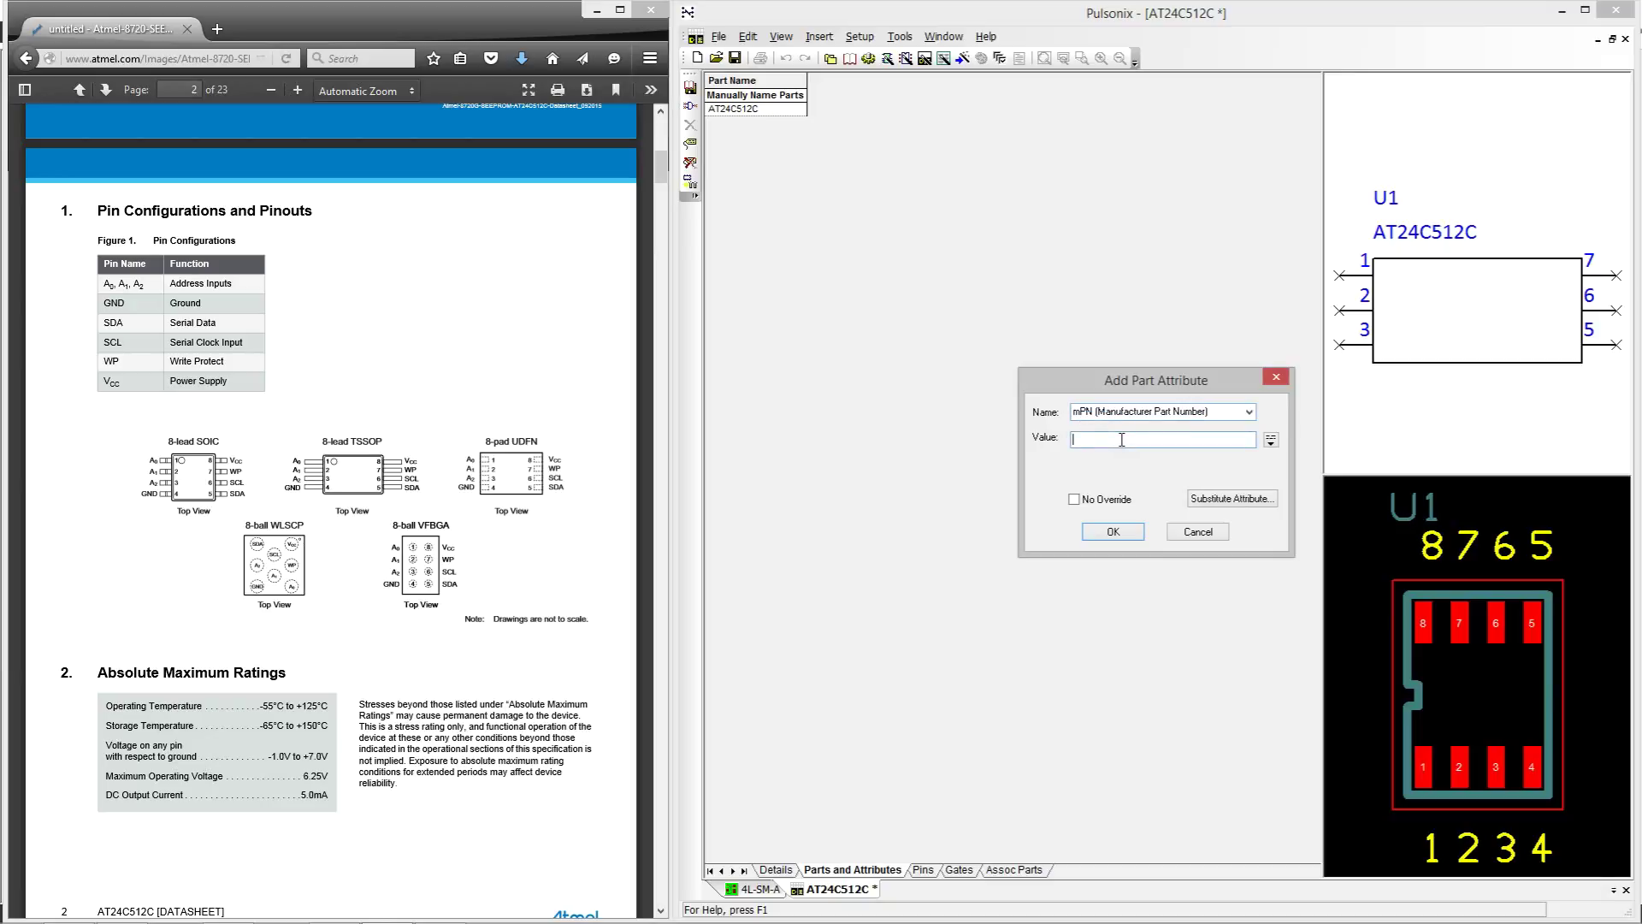
type("AT24C512C")
left_click(1121, 533)
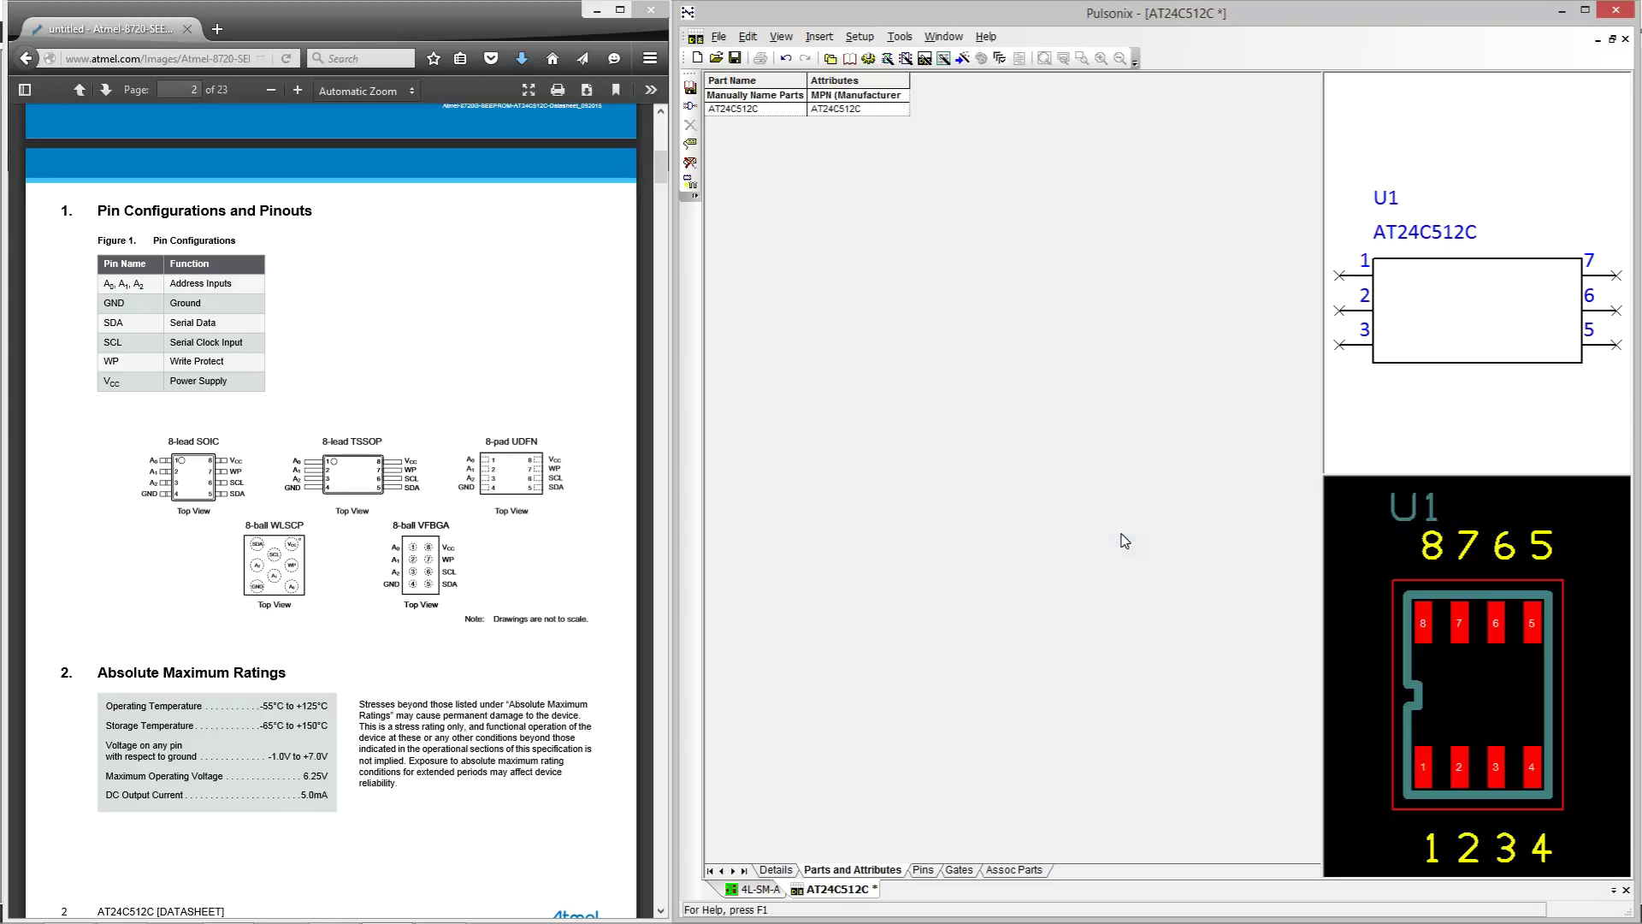
left_click_drag(909, 78, 971, 80)
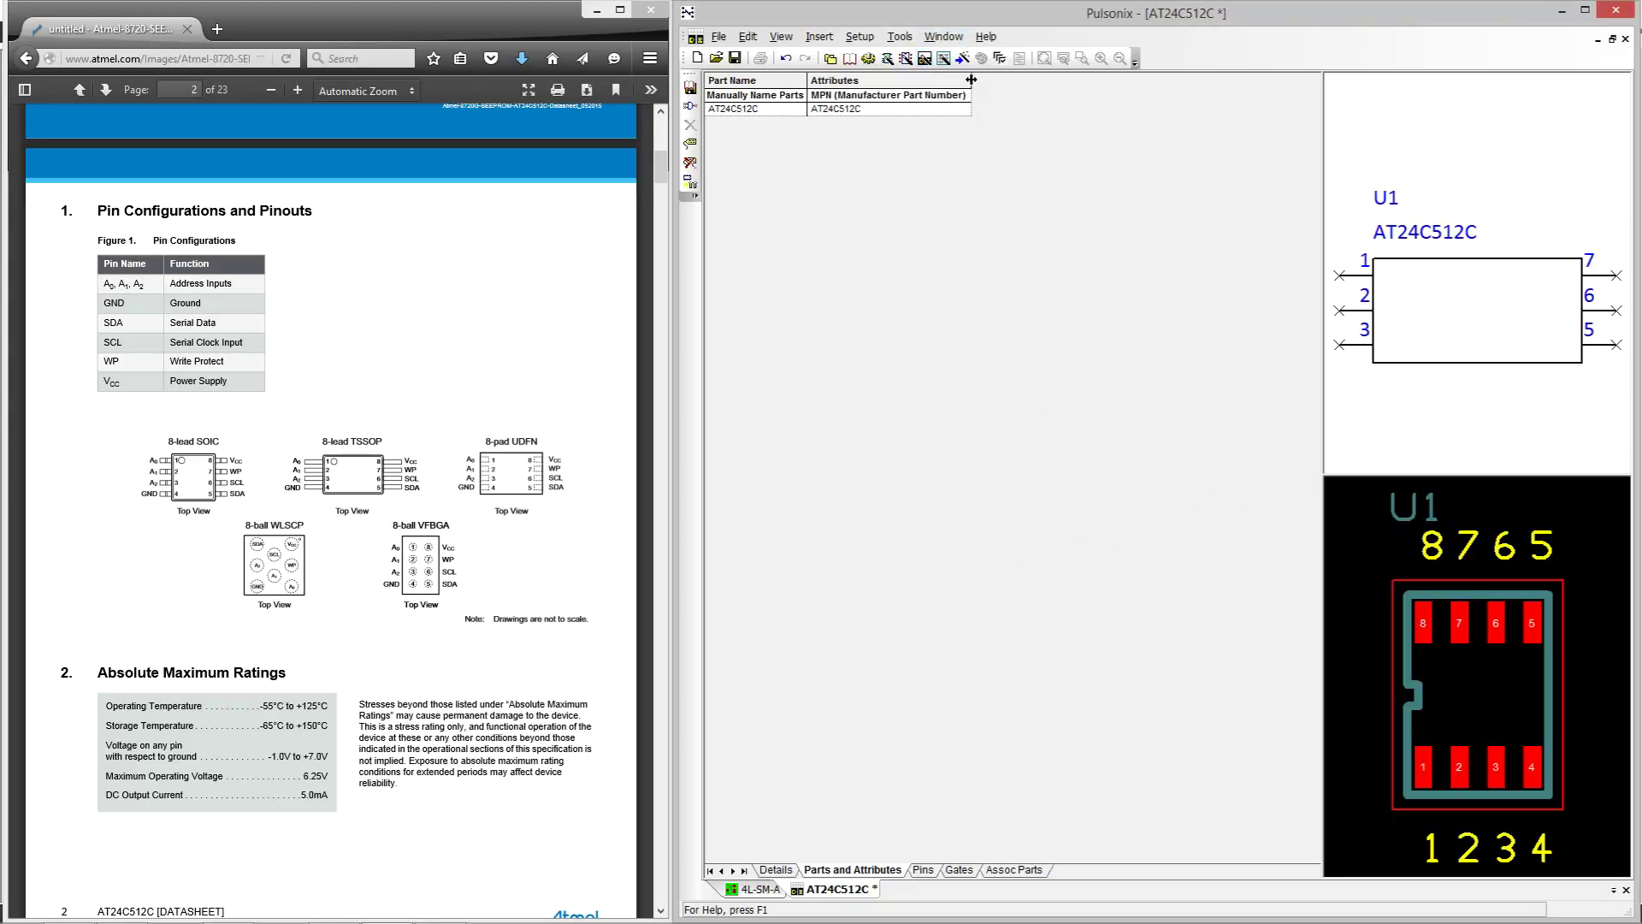
Enter the gate's logic names A0, A1 and A2 for pins 1, 2 and 3
left_click(923, 870)
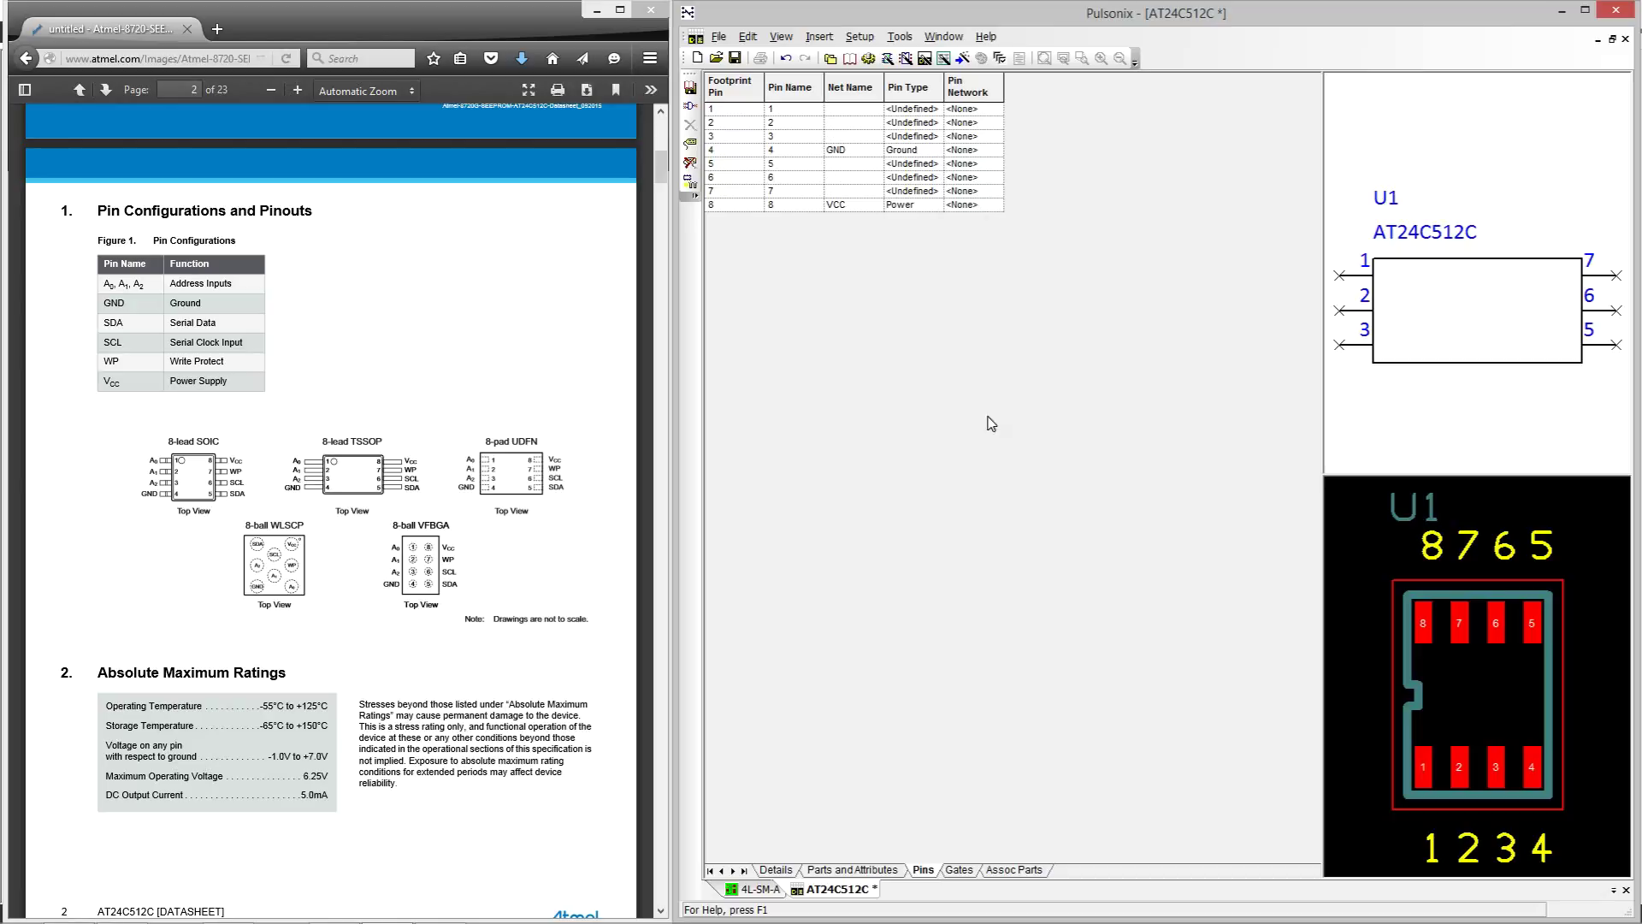
left_click(959, 870)
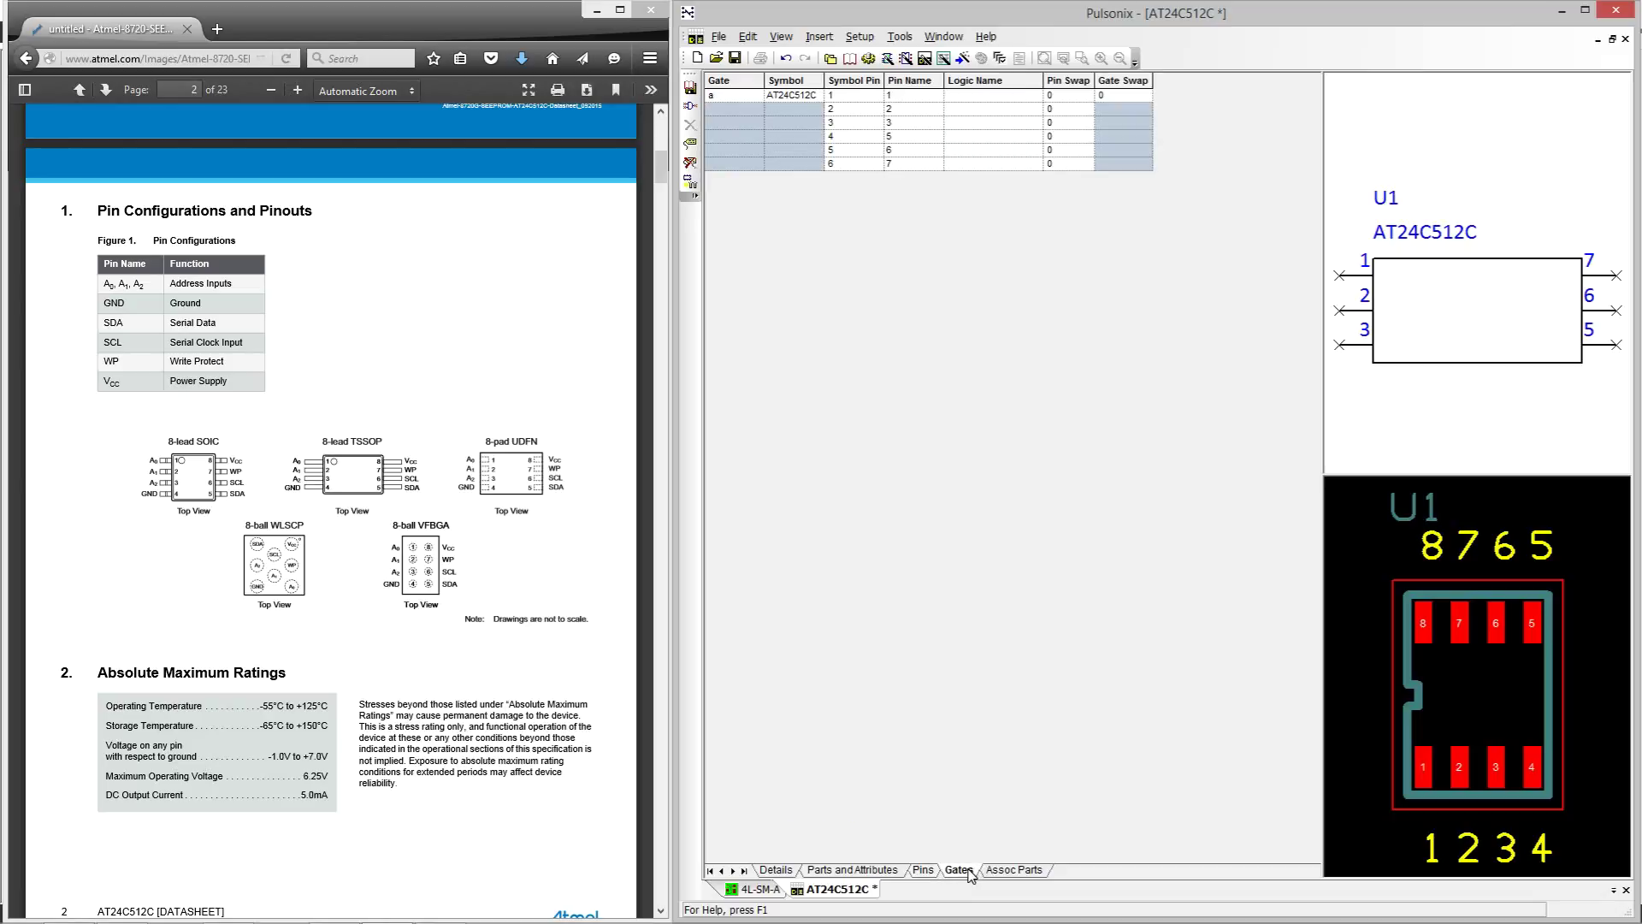
left_click(962, 100)
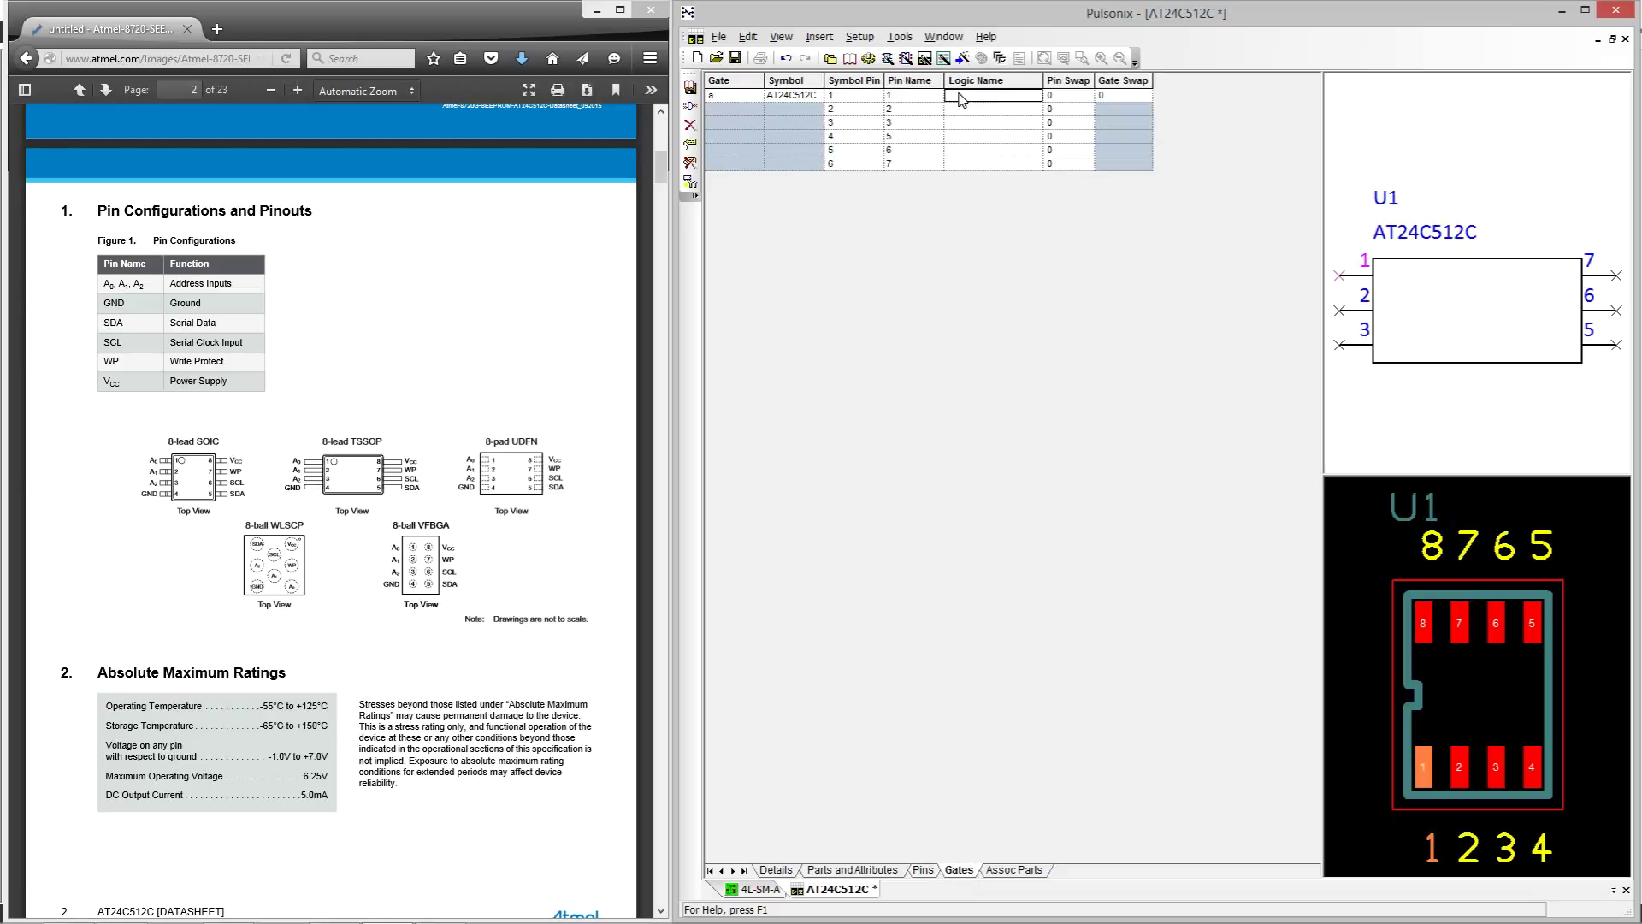
left_click(962, 100)
type("A0")
key("Return")
type("A")
key("Return")
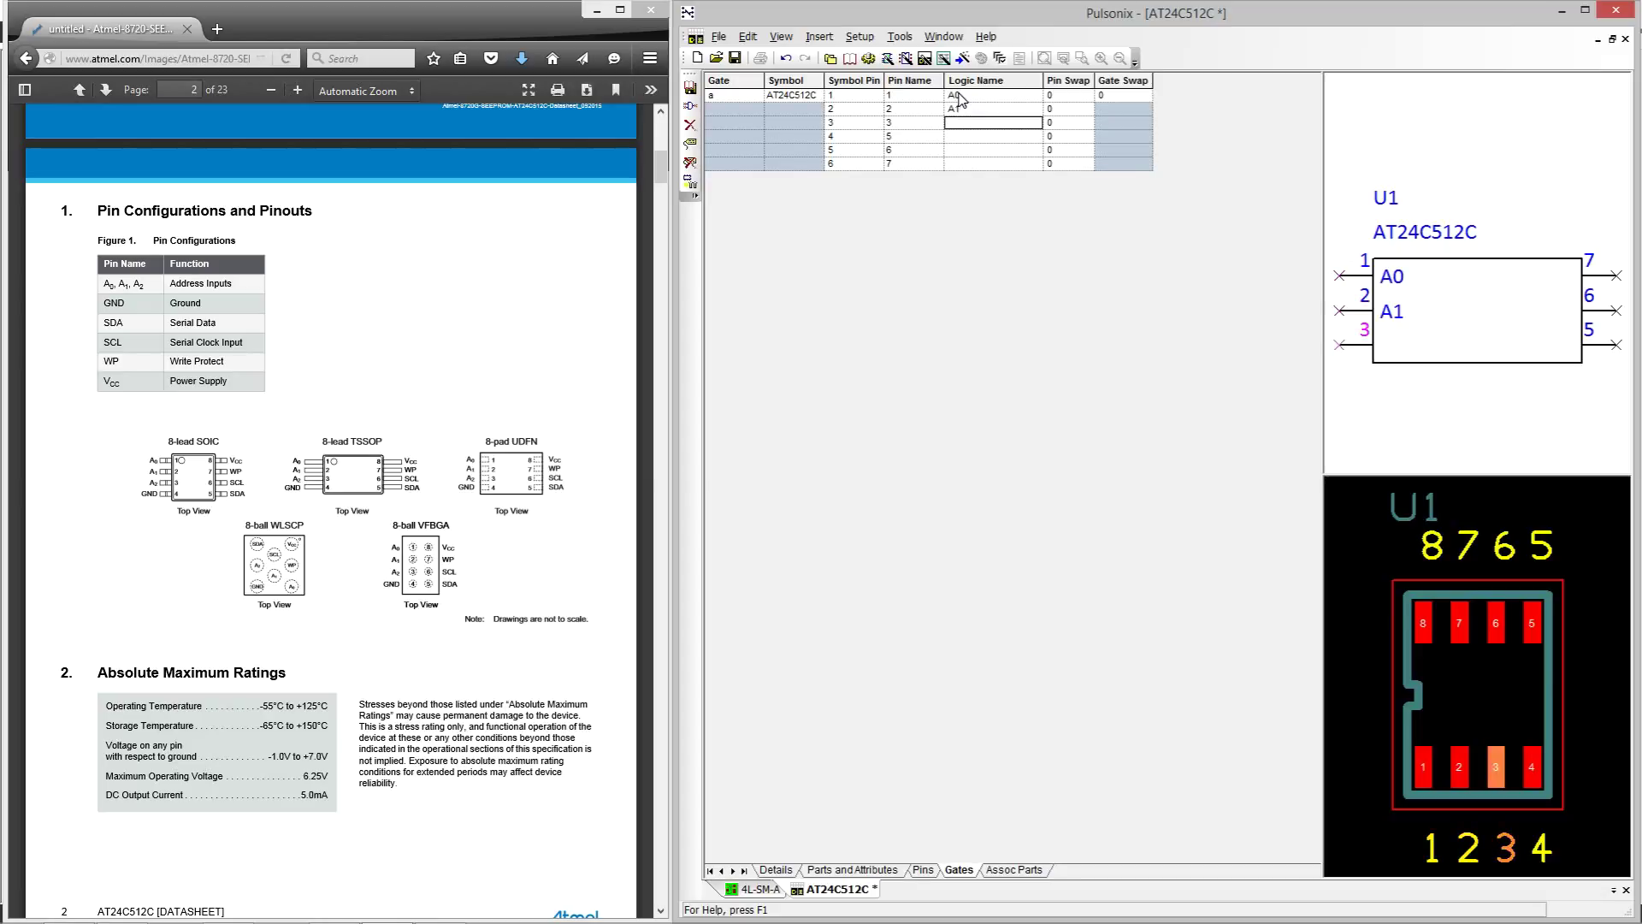
type("A2")
key("Return")
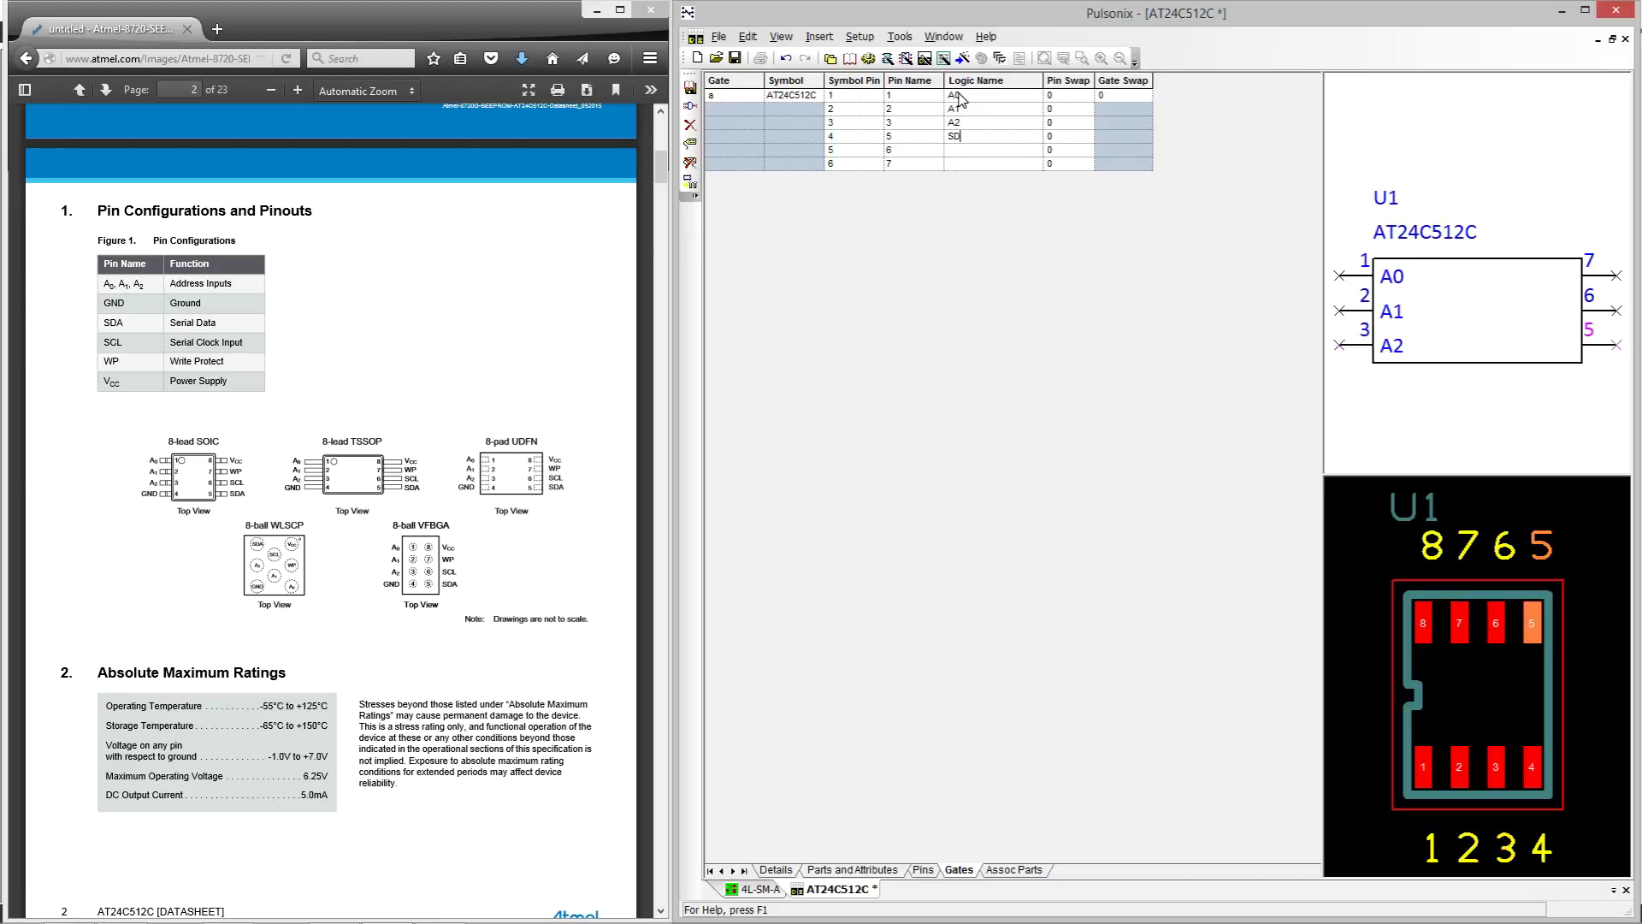
Enter the gate's logic names SDA, SCL and WP for pins 5, 6 and 7
type("A")
key("Return")
type("SCL")
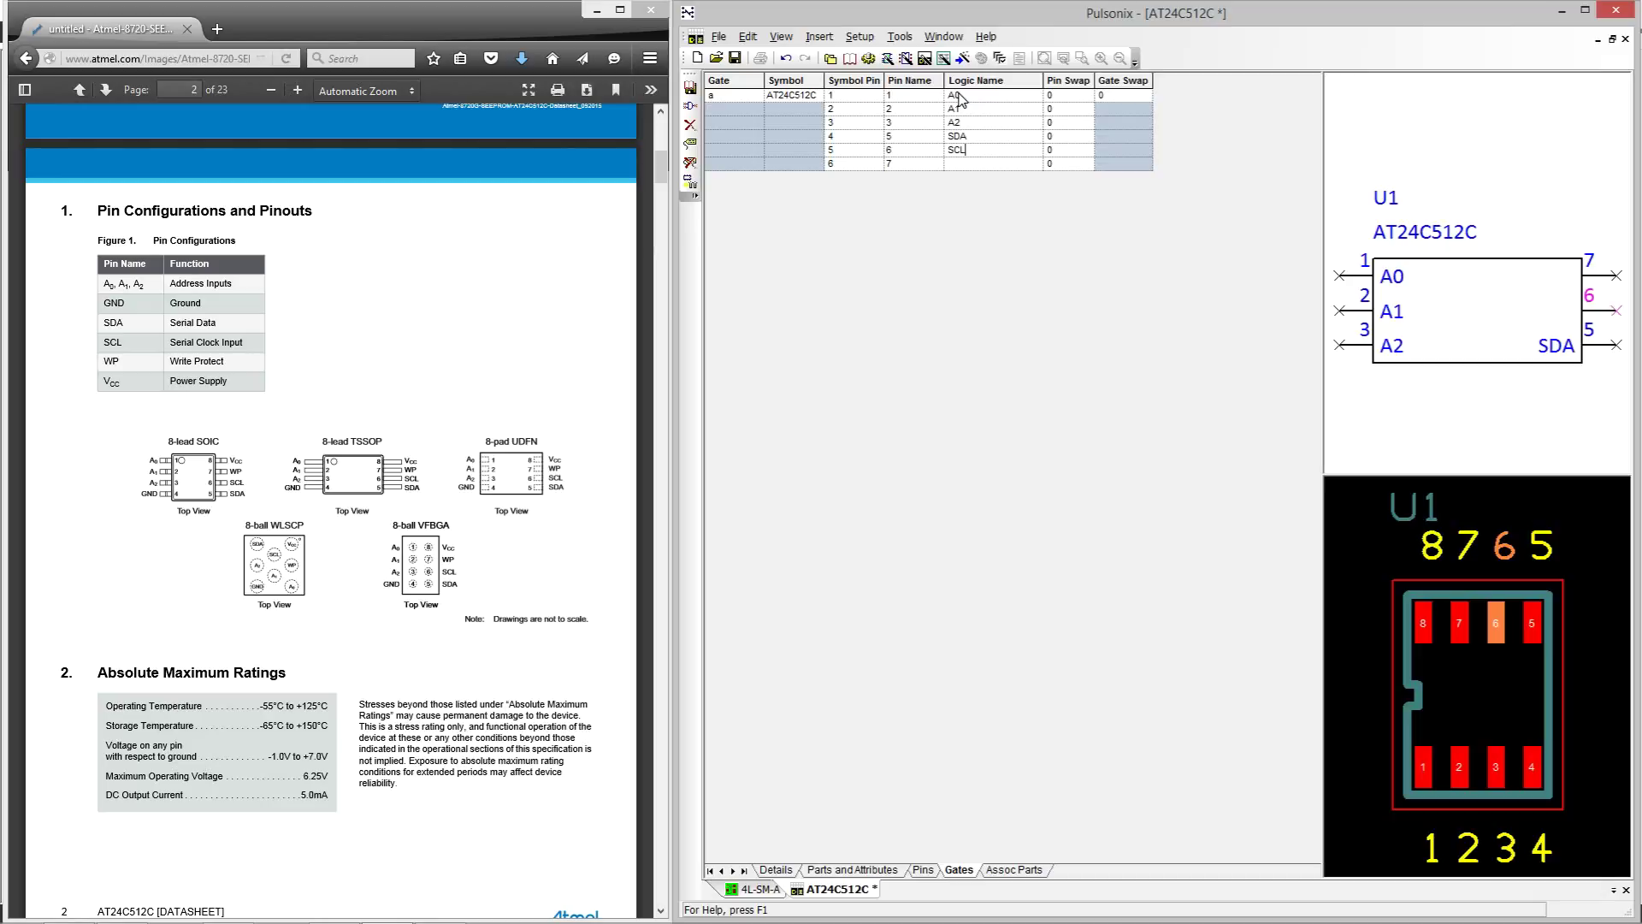
key("Return")
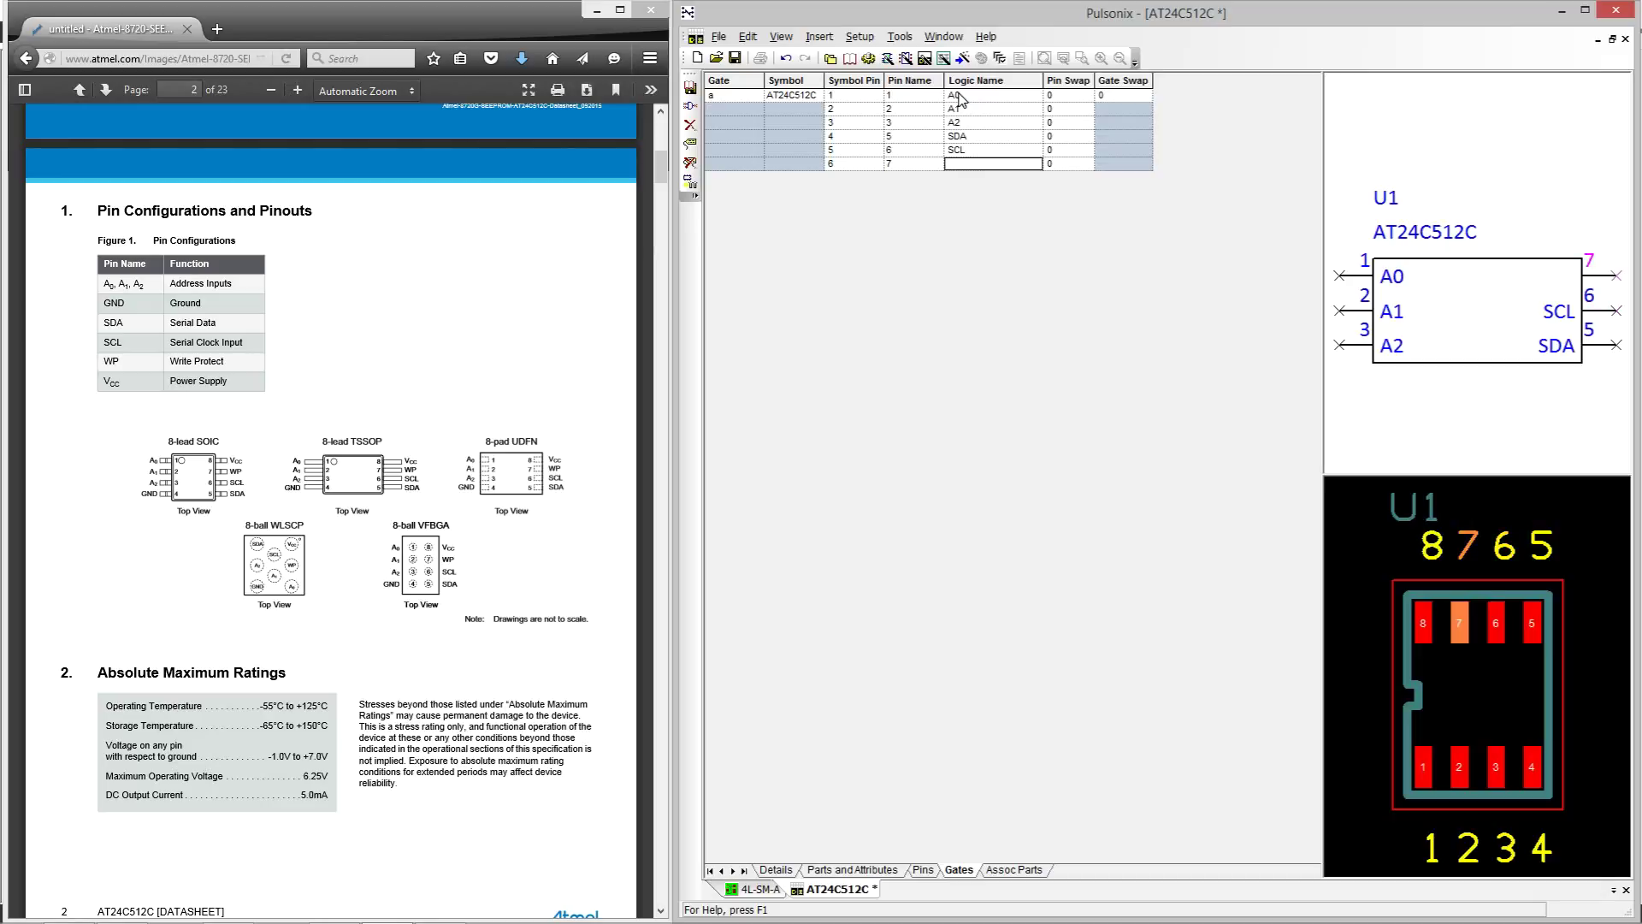
type("WP")
left_click(1067, 112)
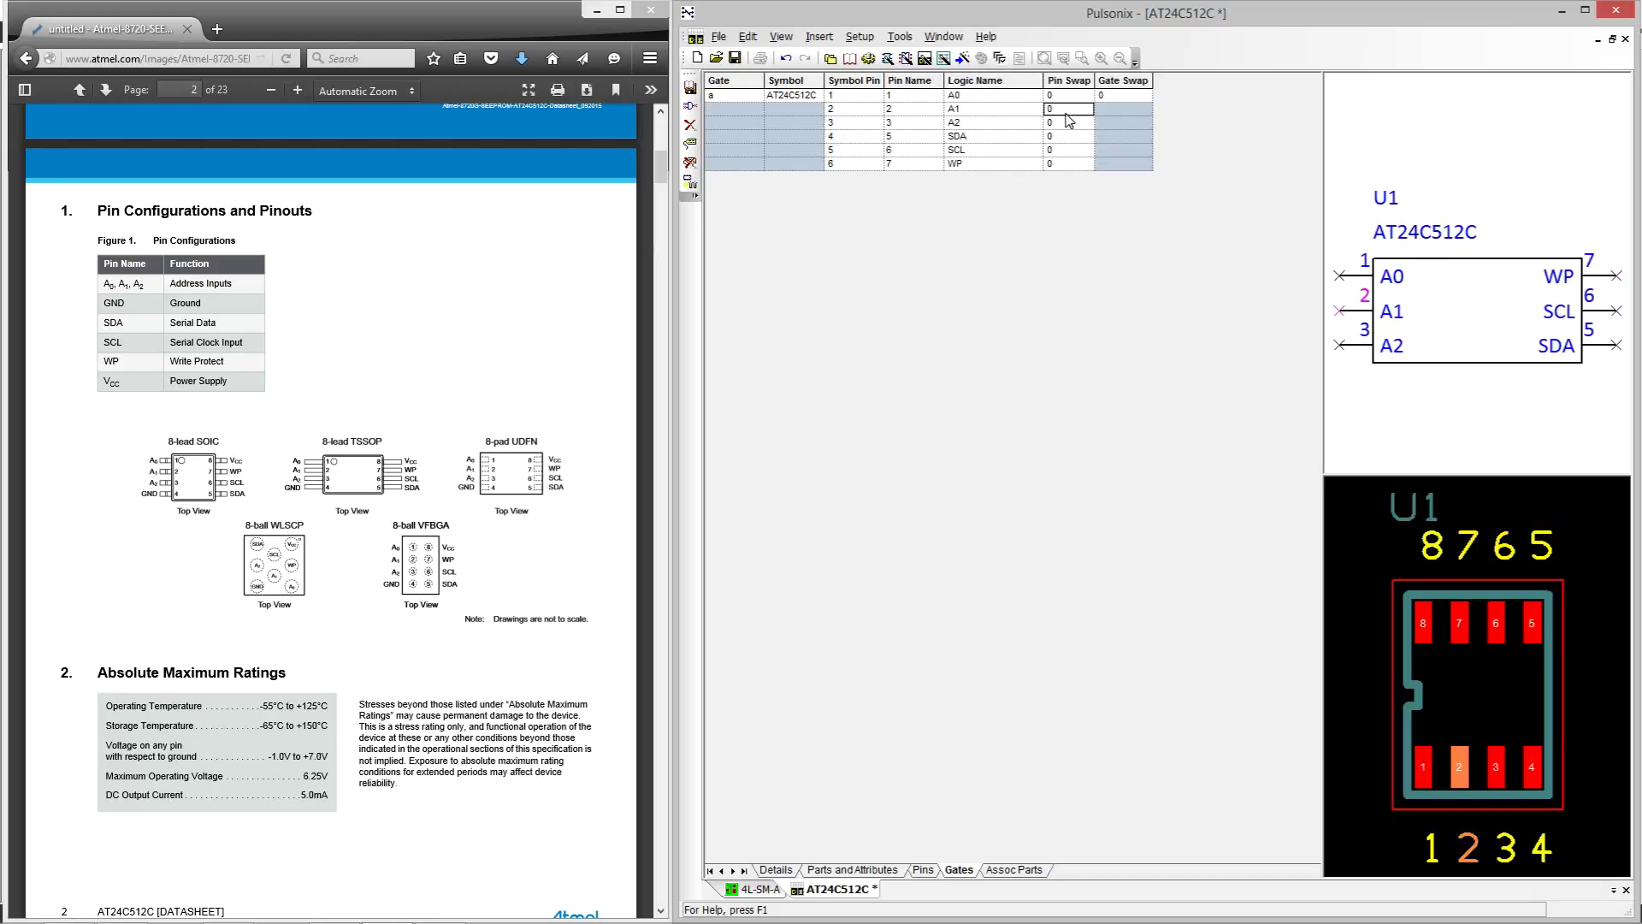
Save the part as AT24C512C to the Atmel library, overwriting the existing entry
left_click(1016, 870)
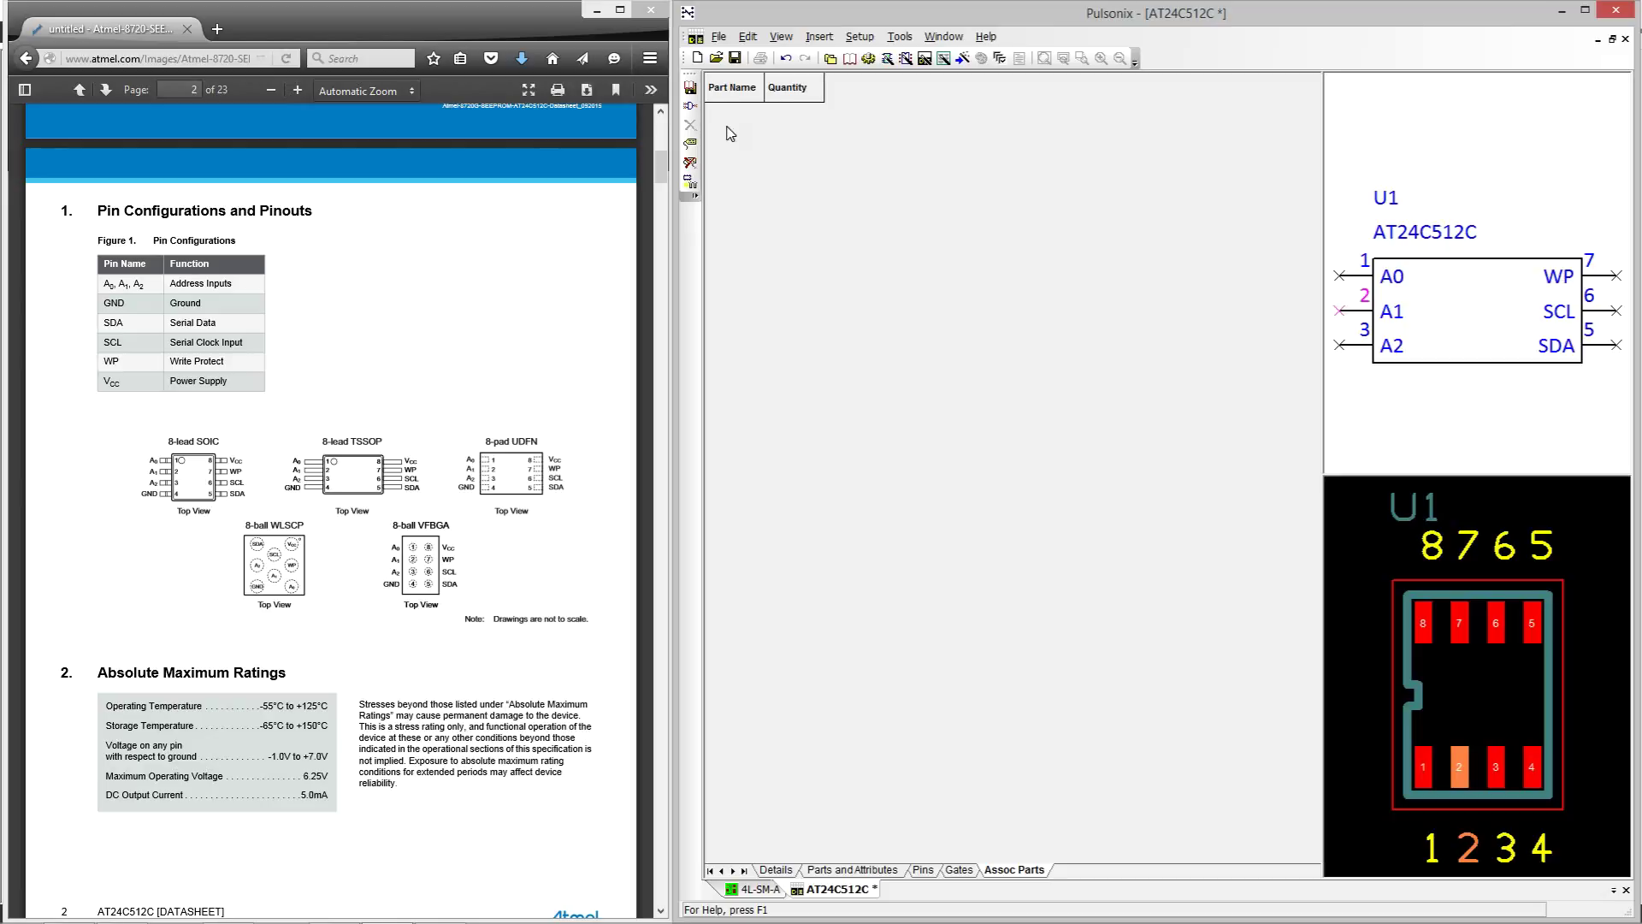
left_click(691, 89)
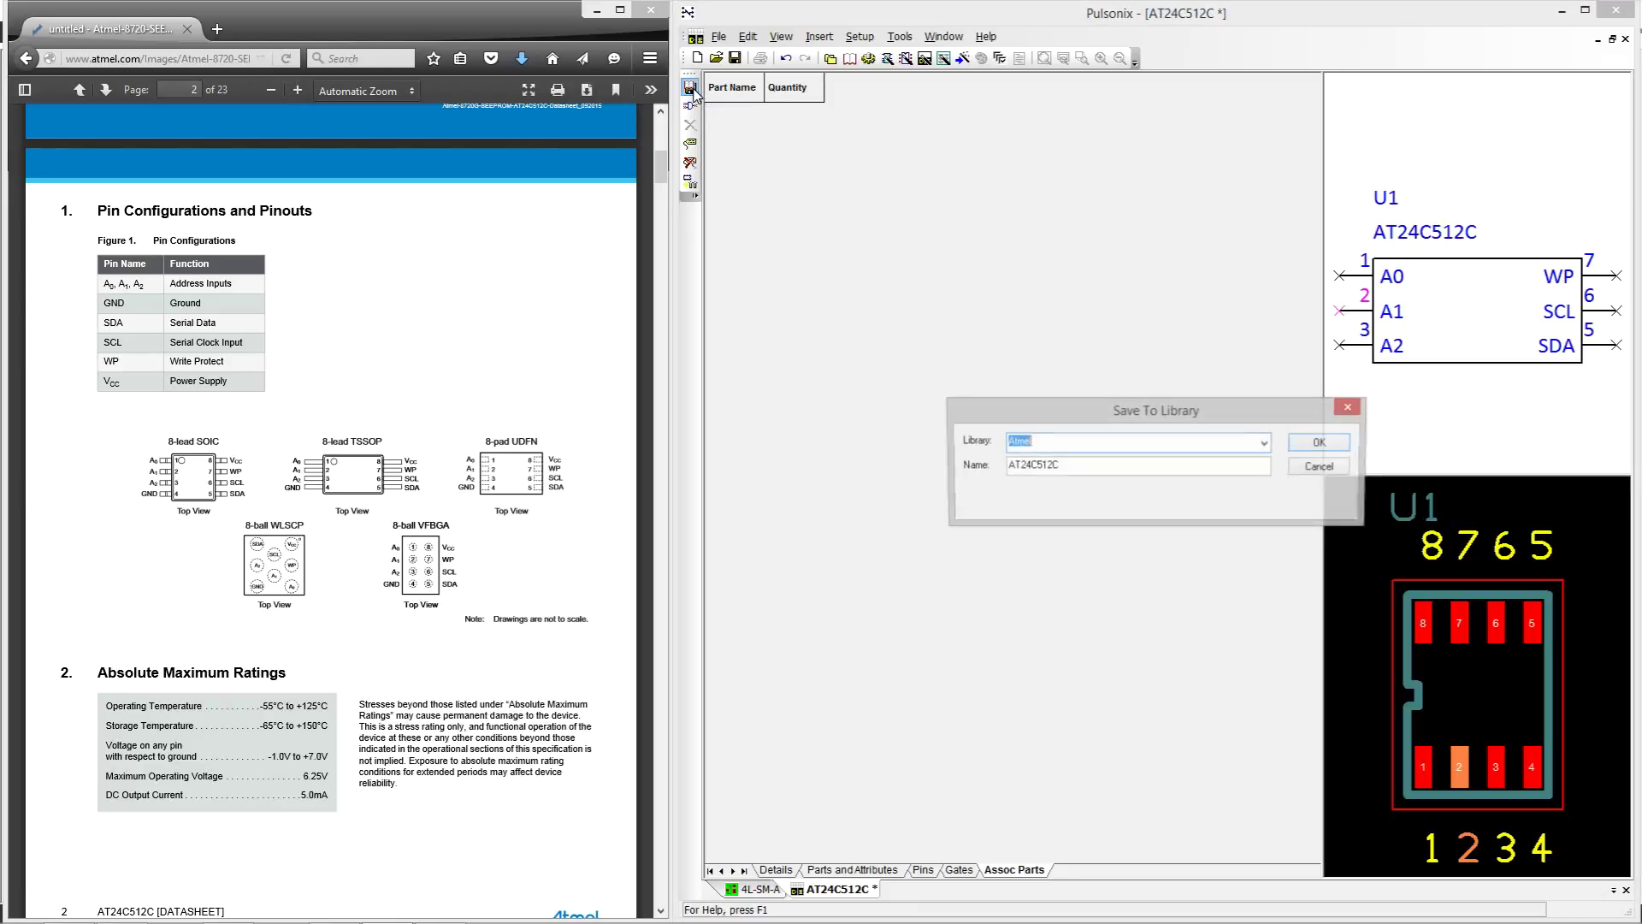
left_click(1317, 443)
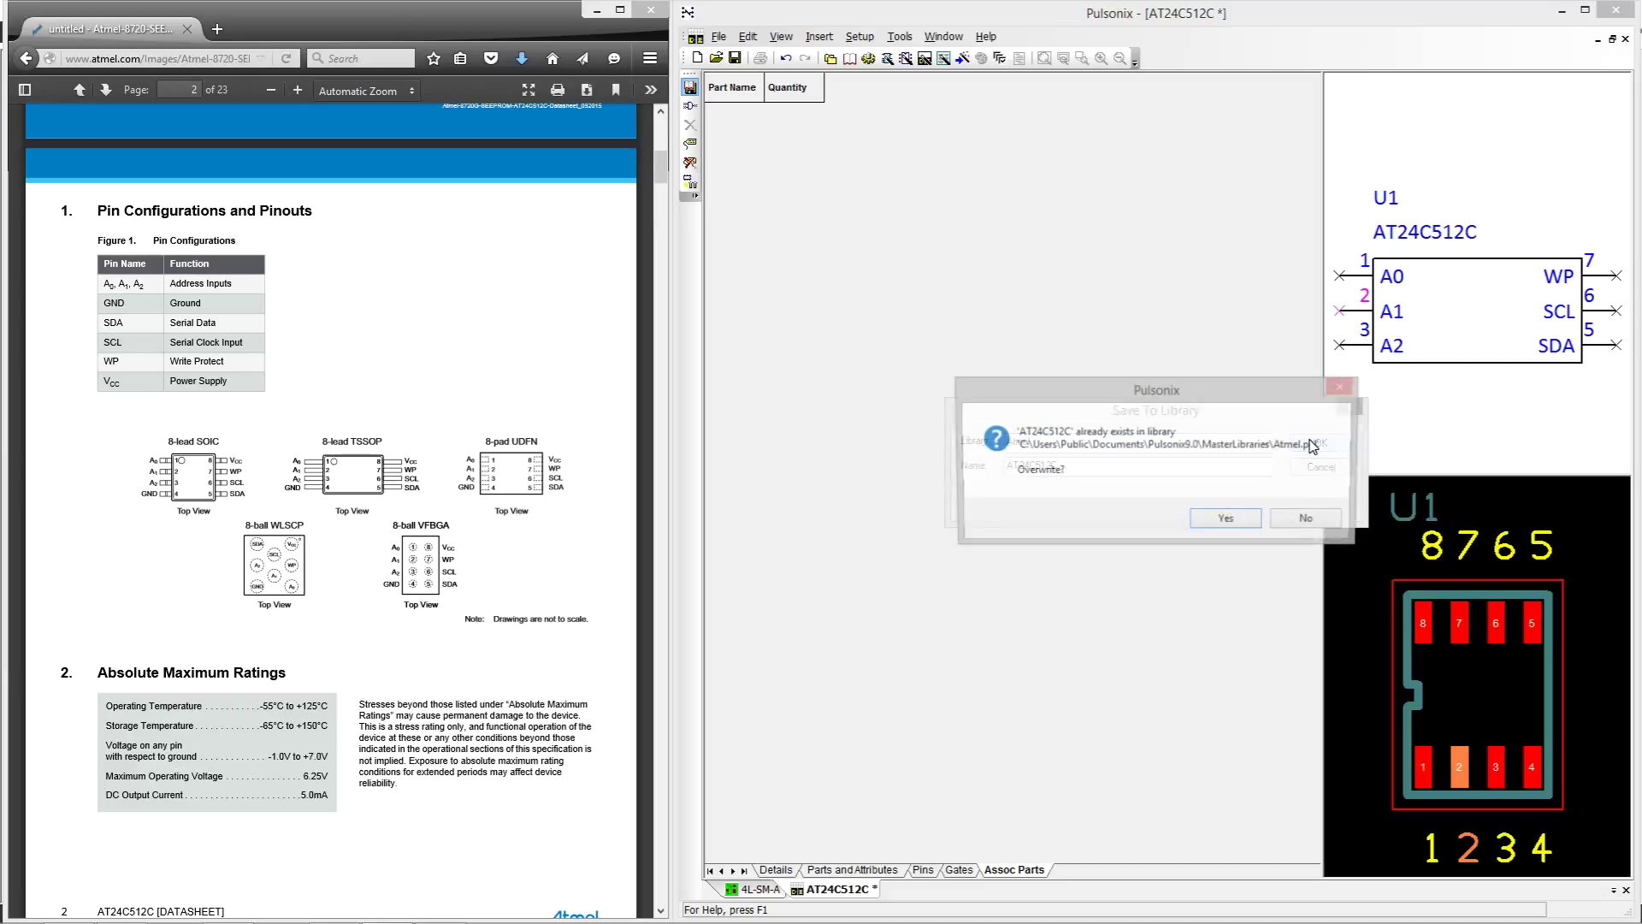
left_click(1223, 523)
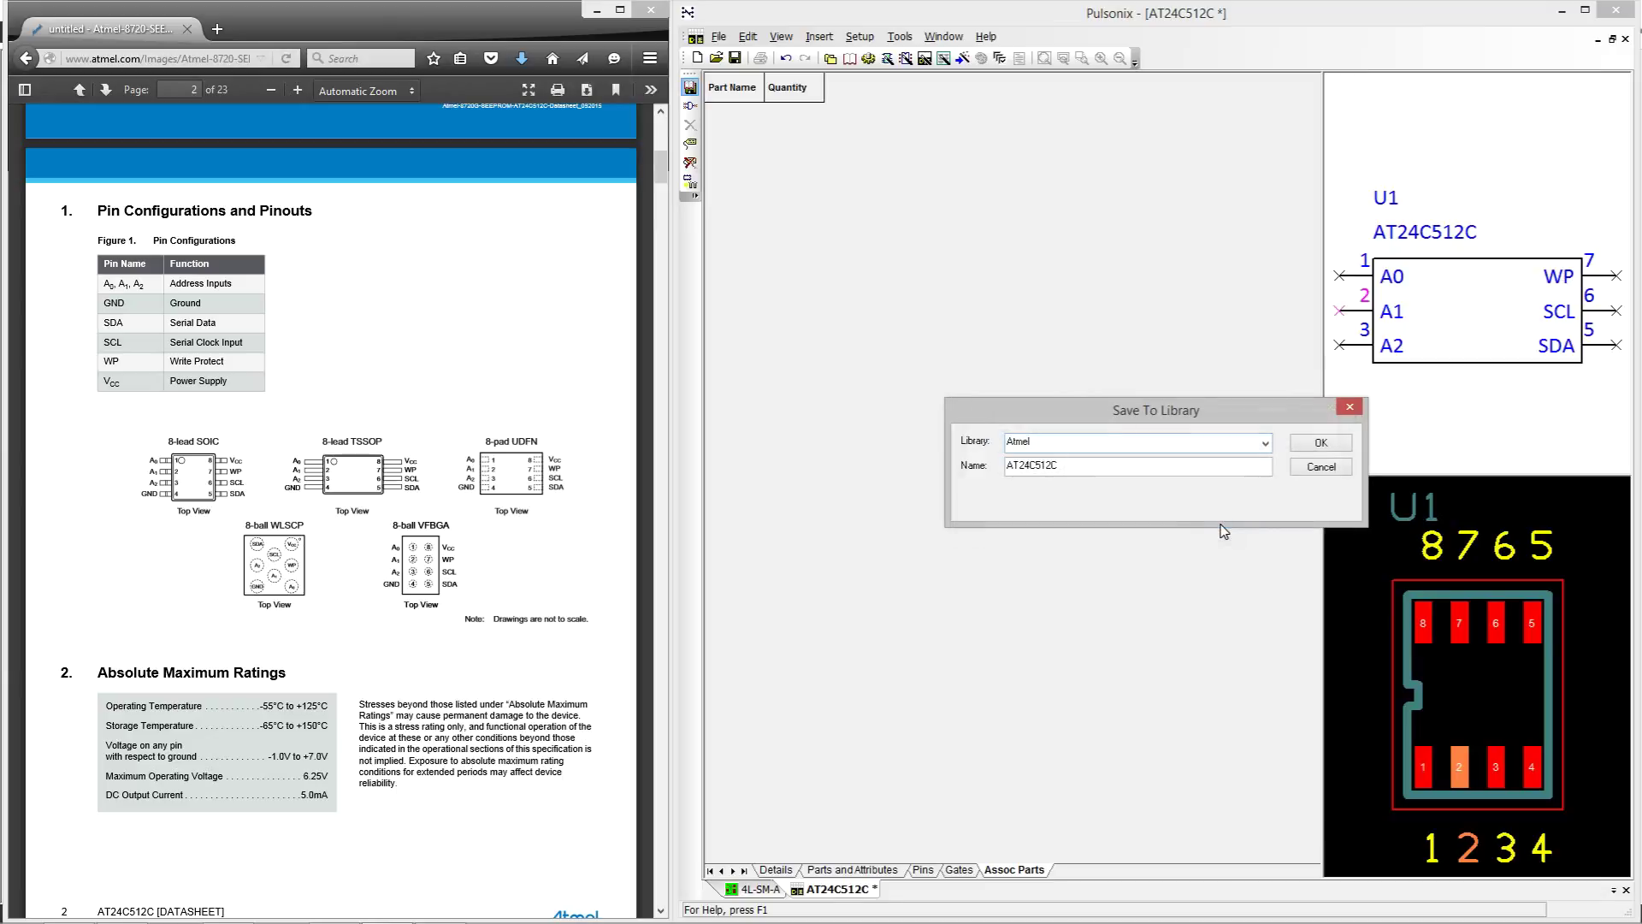